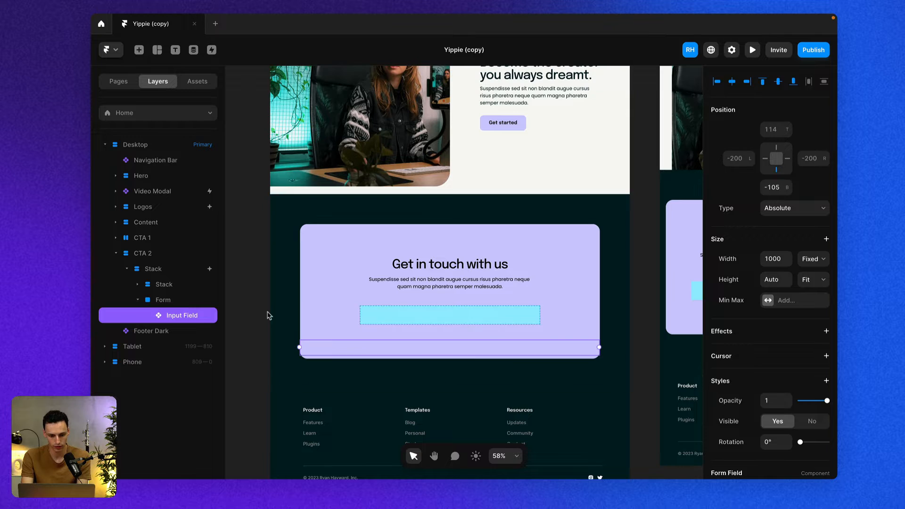
# Add a vertical stack layout to the Form and set its height to Auto.
pyautogui.click(180, 302)
pyautogui.click(826, 279)
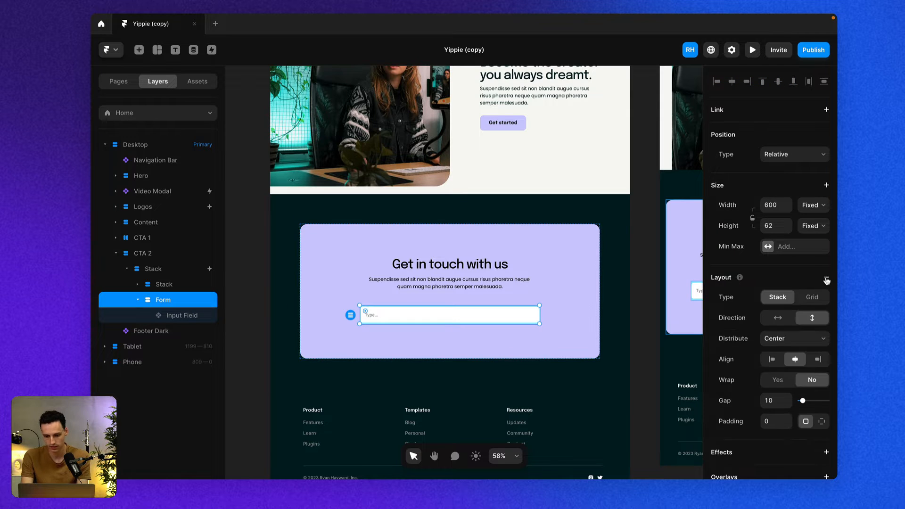
pyautogui.click(773, 227)
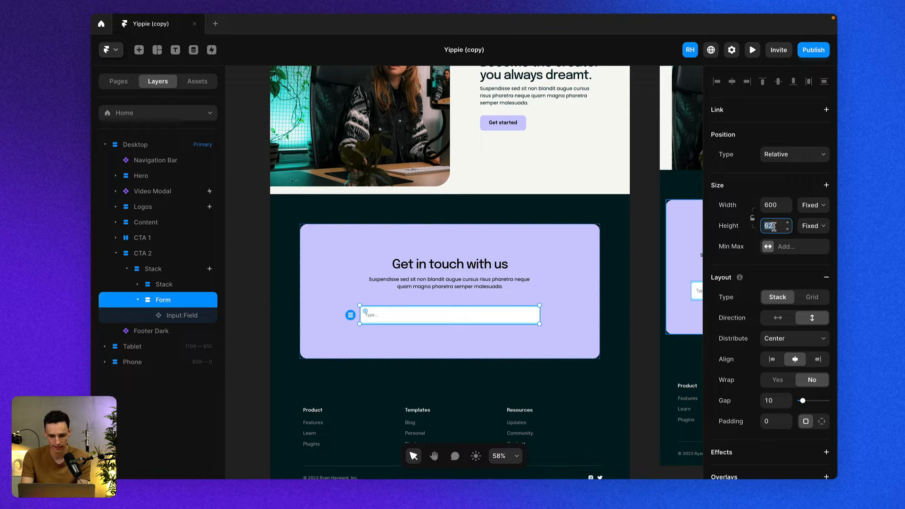
pyautogui.write('auto')
pyautogui.press('Return')
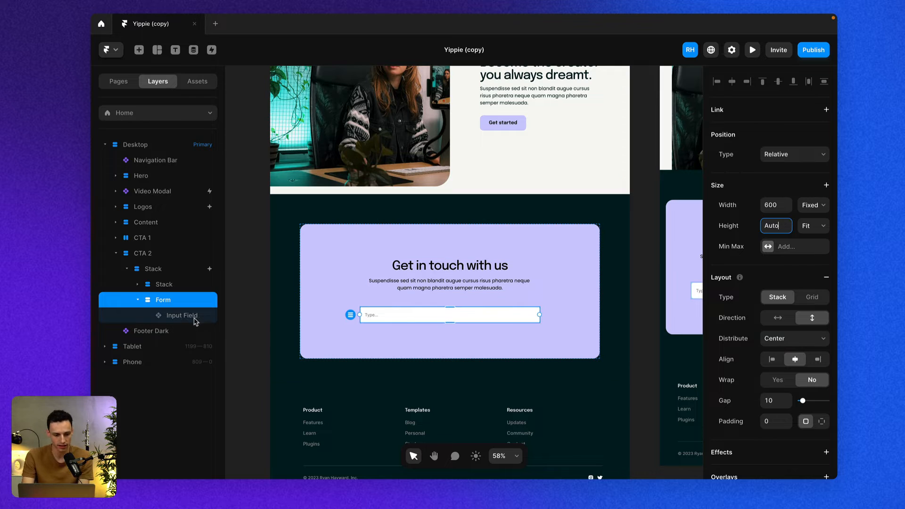
# Set the input field's name to name.
pyautogui.click(179, 316)
pyautogui.scroll(-3, 786, 377)
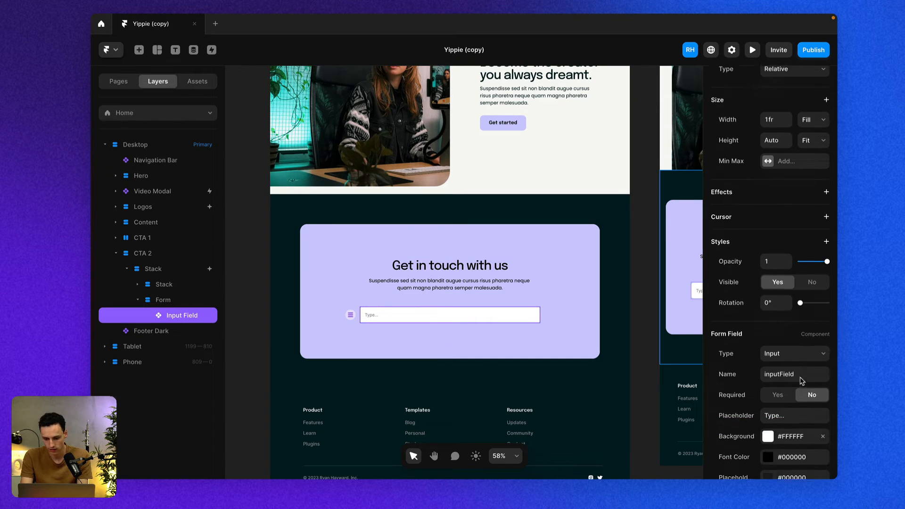
pyautogui.click(459, 330)
pyautogui.click(428, 313)
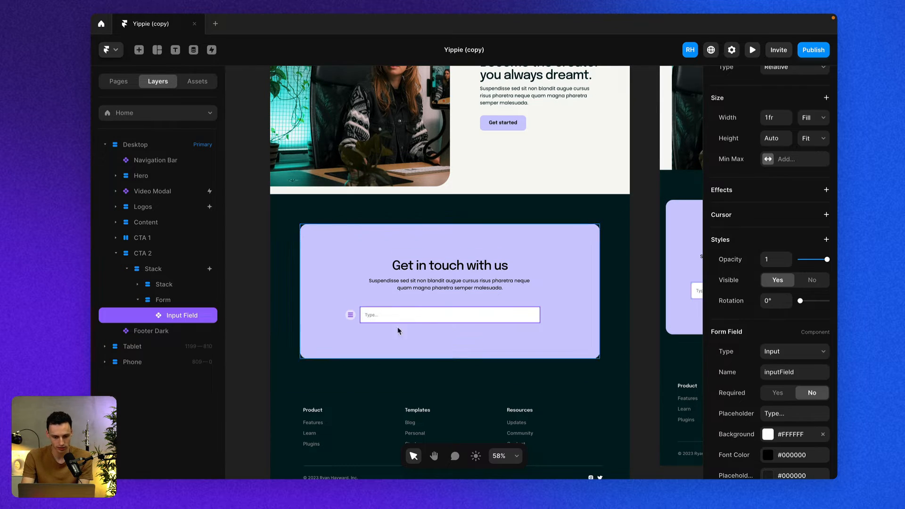
pyautogui.click(783, 373)
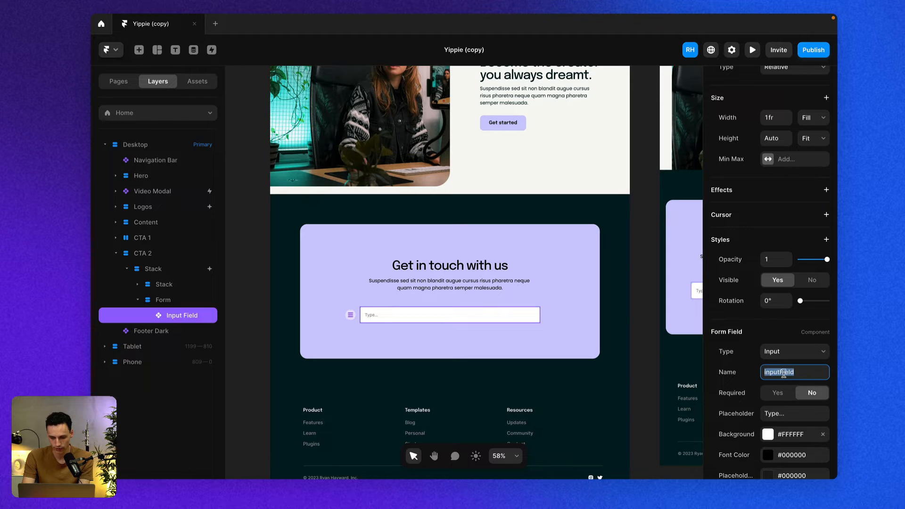
pyautogui.write('name')
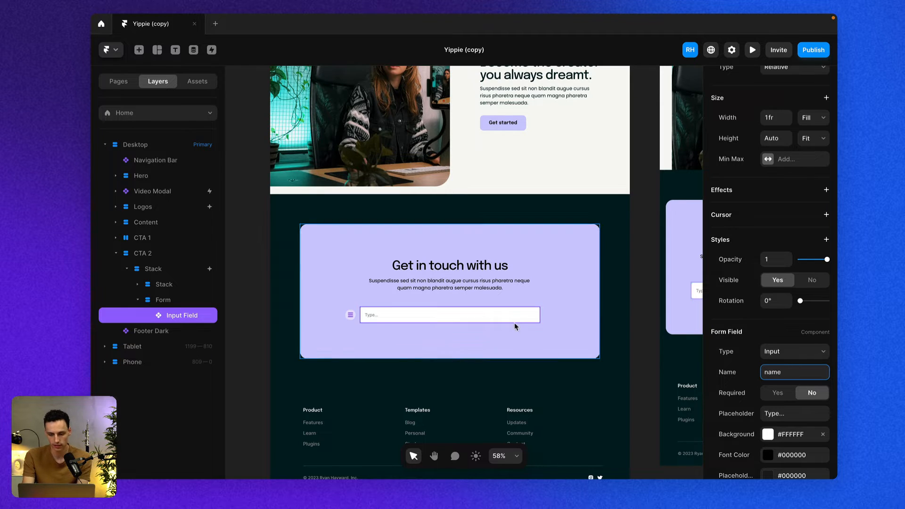
# Set the input field's placeholder to Name...
pyautogui.click(783, 413)
pyautogui.write('Name')
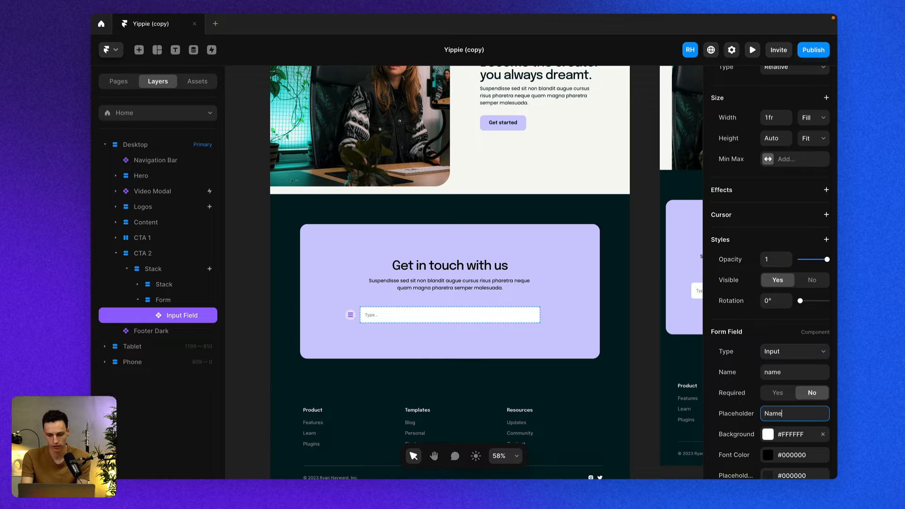
pyautogui.write('...')
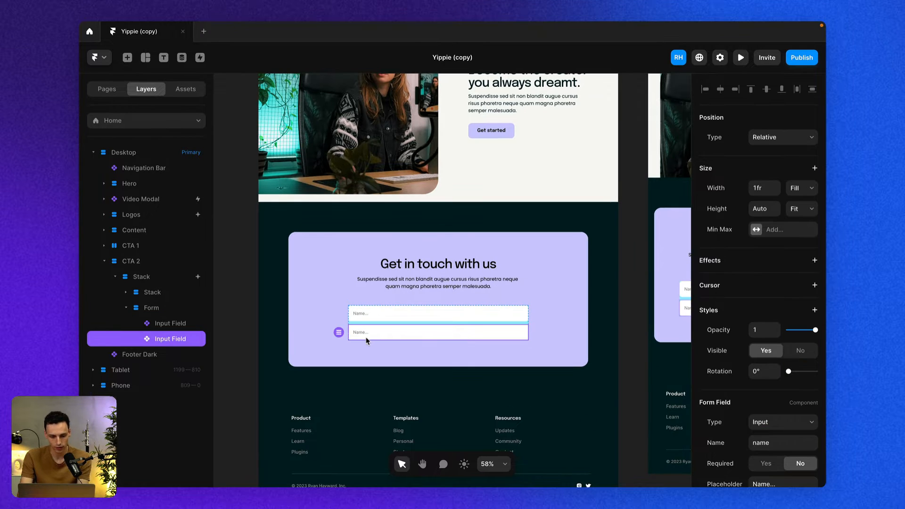
# Change the second input field's type to Email and its name to email.
pyautogui.click(794, 423)
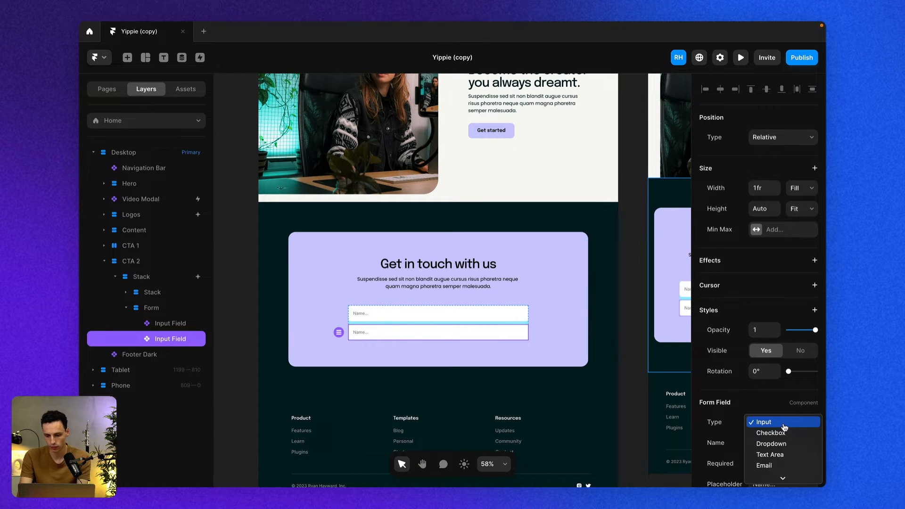
pyautogui.click(763, 465)
pyautogui.click(773, 441)
pyautogui.write('email')
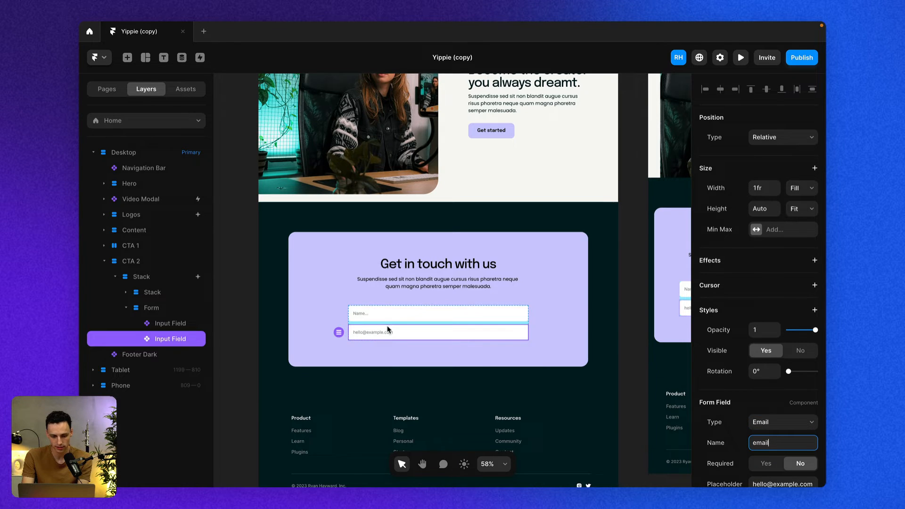
# Duplicate the email field and make the copy a Text Area named message.
pyautogui.hotkey('ctrl', 'd')
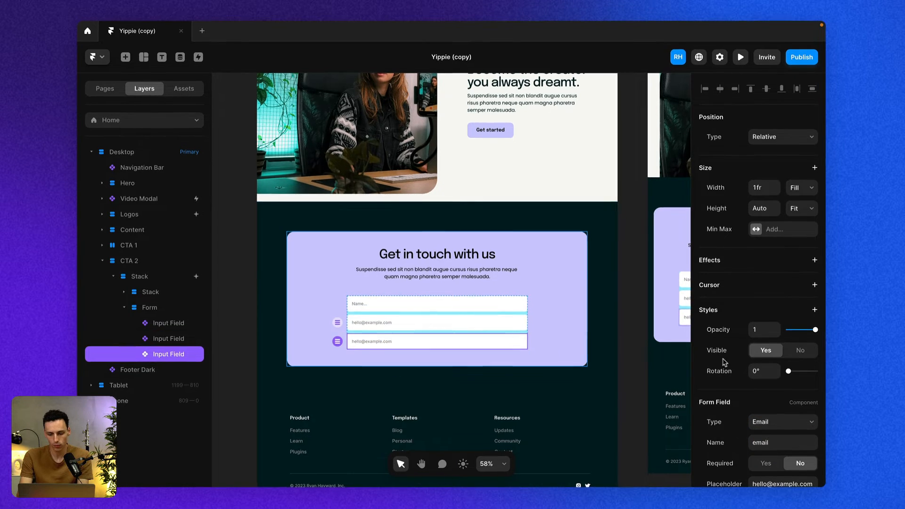
pyautogui.click(773, 422)
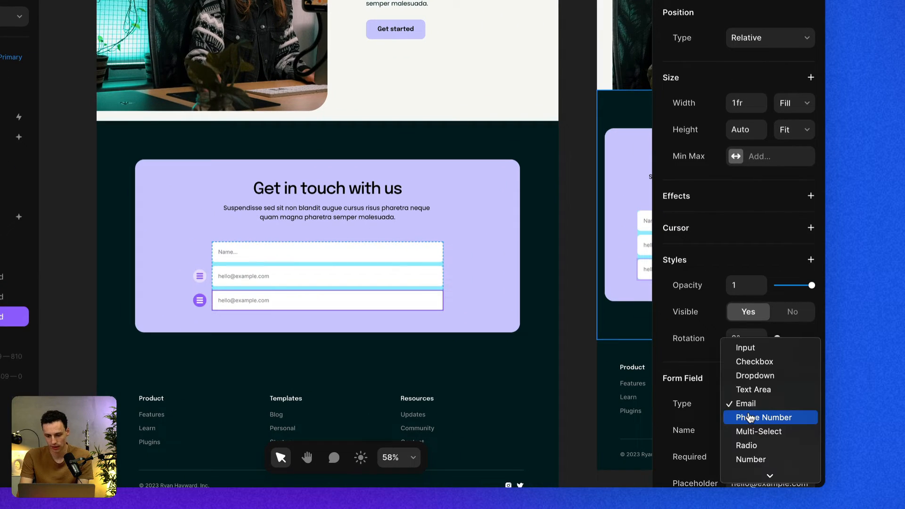
pyautogui.click(758, 390)
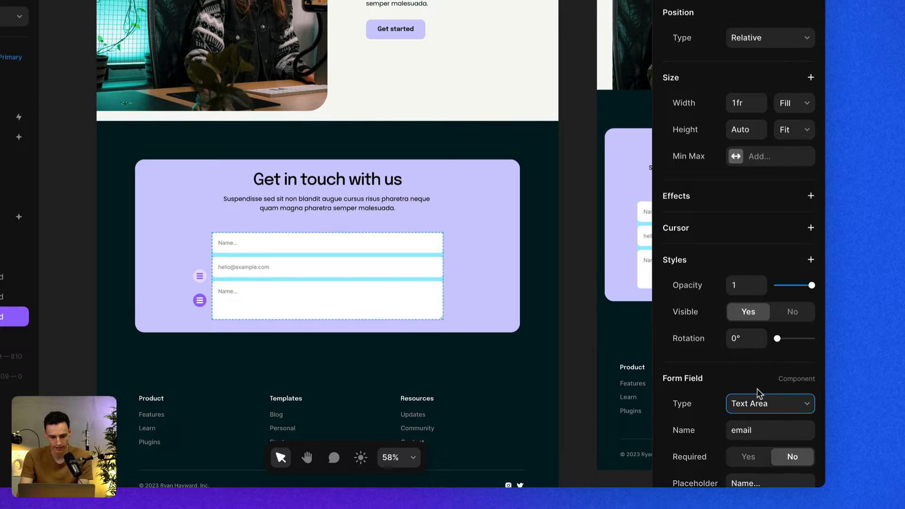
pyautogui.click(753, 429)
pyautogui.write('message')
# Set the text area's placeholder to Leave your message....
pyautogui.scroll(-3, 753, 330)
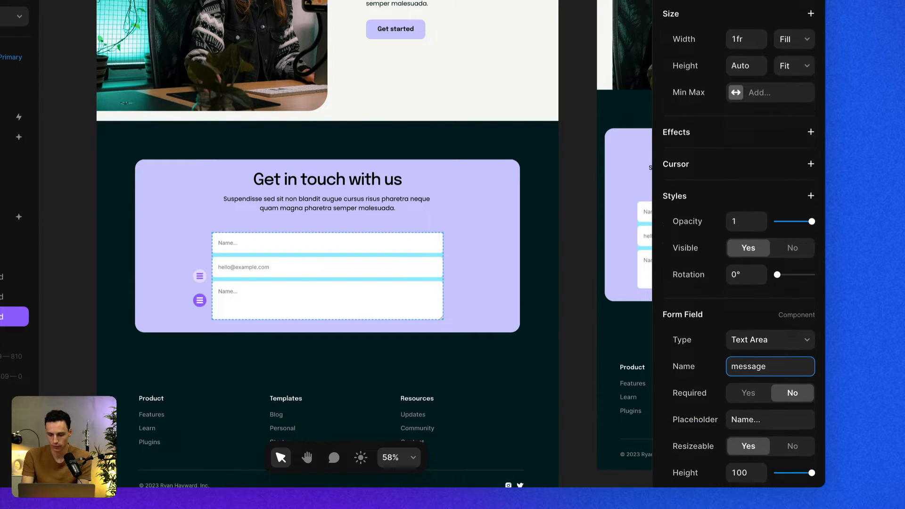
pyautogui.click(769, 418)
pyautogui.write('Le')
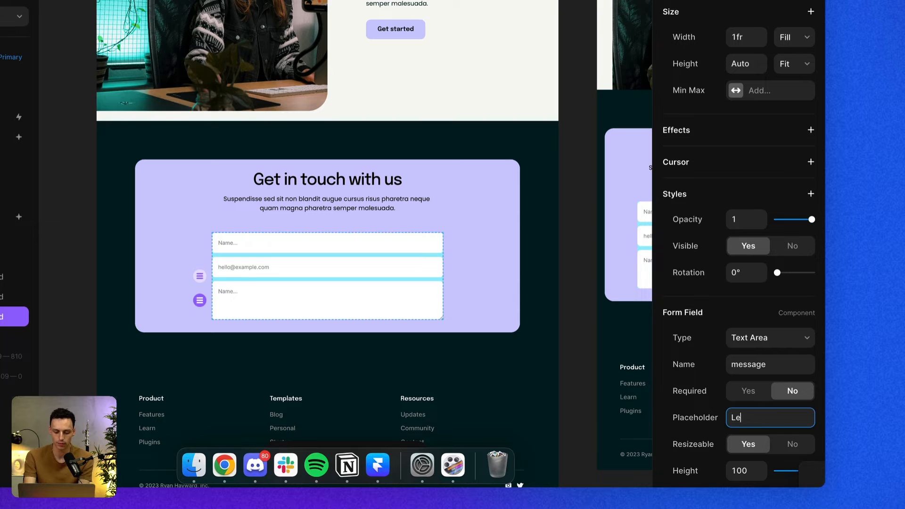
pyautogui.write('ave your message....')
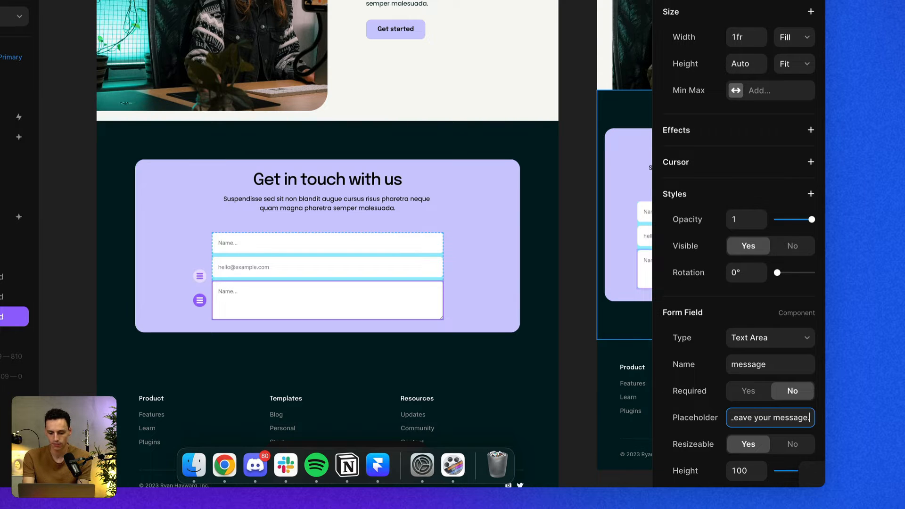
pyautogui.press('Escape')
# Remove the Form's #99EEFF fill.
pyautogui.scroll(-5, 820, 382)
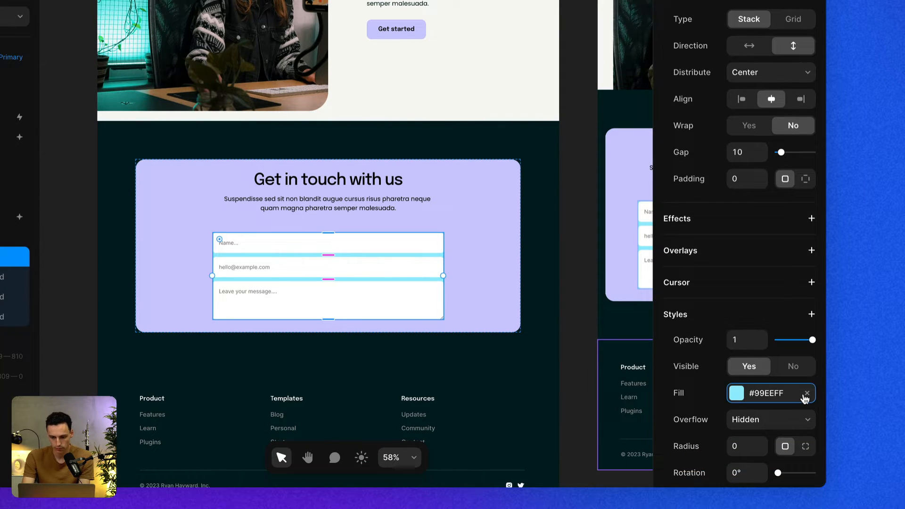
pyautogui.click(807, 393)
# Switch to the browser, copy the File Upload block from FramerForms, and paste it at the end of the Form.
pyautogui.press('super+Tab')
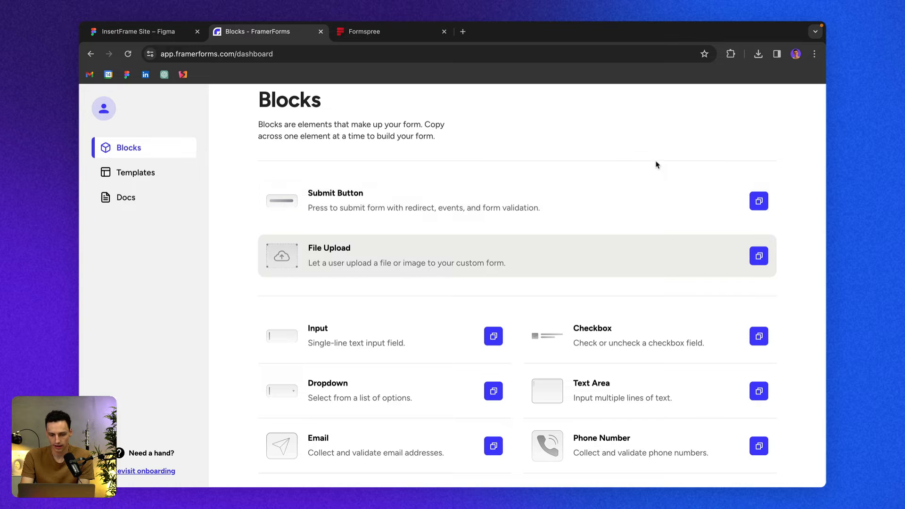
pyautogui.click(757, 257)
pyautogui.press('super+Tab')
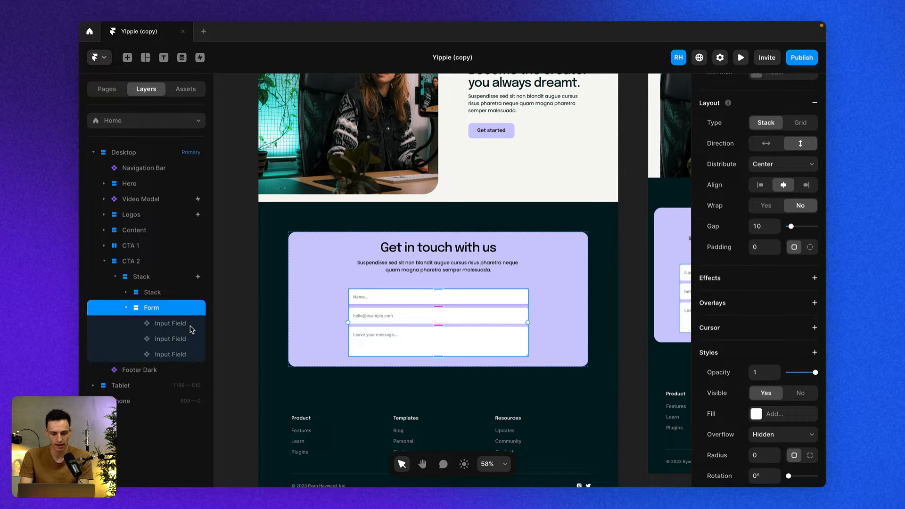
pyautogui.press('super+v')
pyautogui.moveTo(164, 362); pyautogui.dragTo(166, 377)
# Set the file upload field's width to 100%.
pyautogui.click(764, 187)
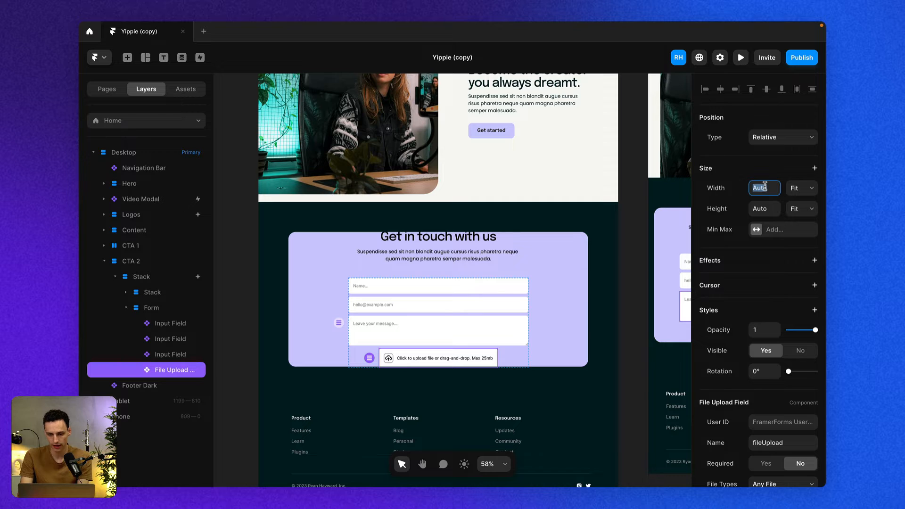
pyautogui.write('100%')
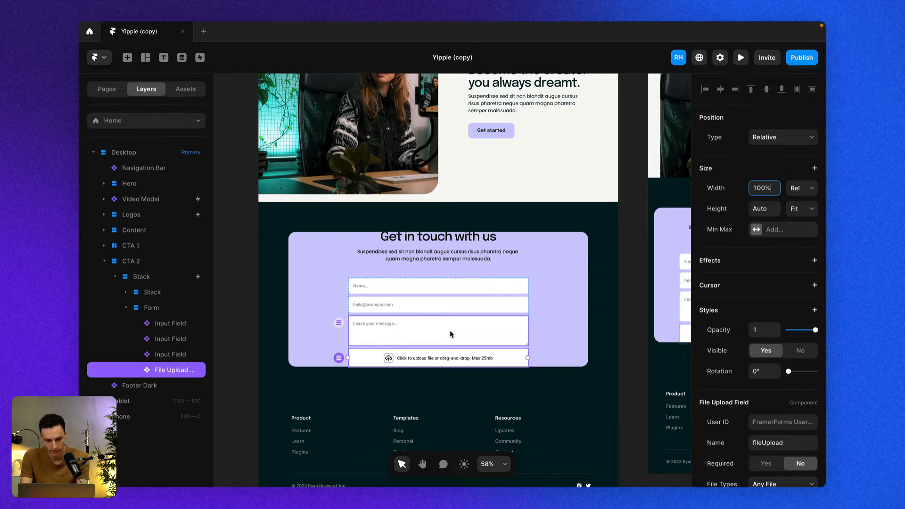
pyautogui.scroll(-5, 754, 414)
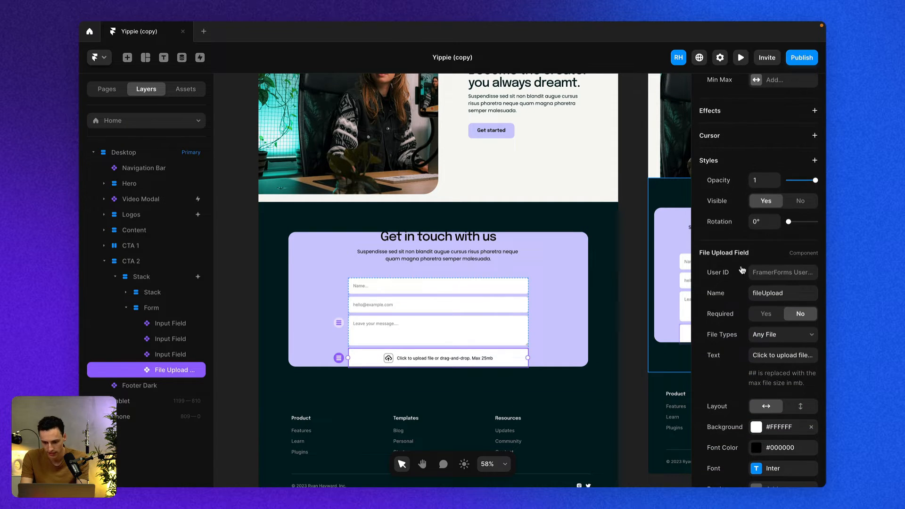
pyautogui.scroll(5, 756, 233)
# Set the file upload field's height to 150.
pyautogui.click(763, 208)
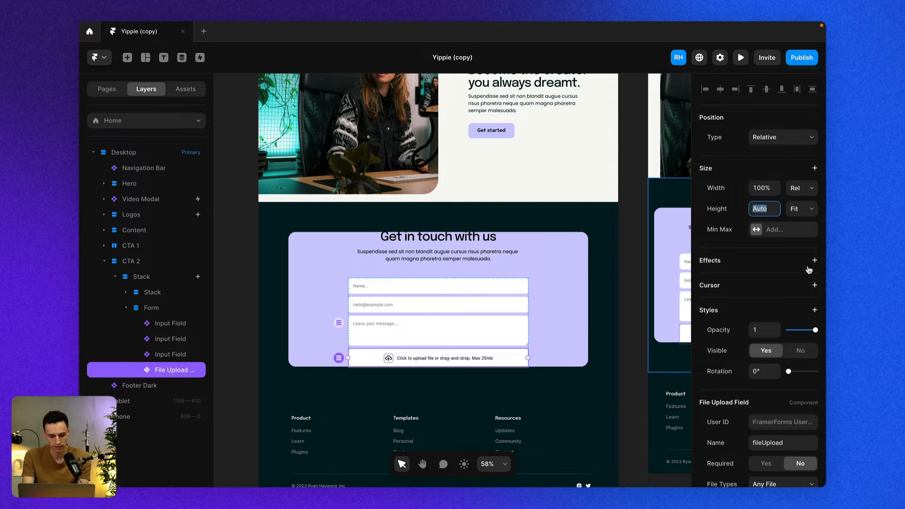
pyautogui.write('350px')
pyautogui.press('Return')
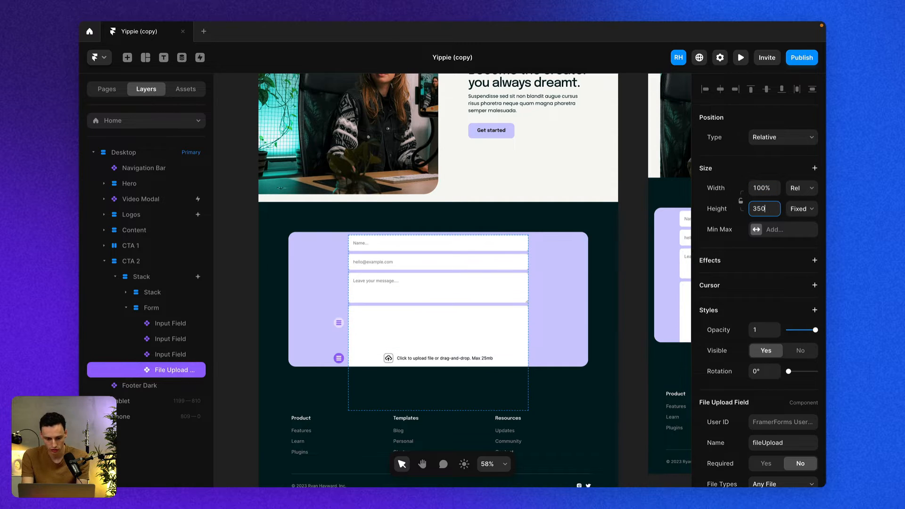
pyautogui.write('150')
pyautogui.press('Return')
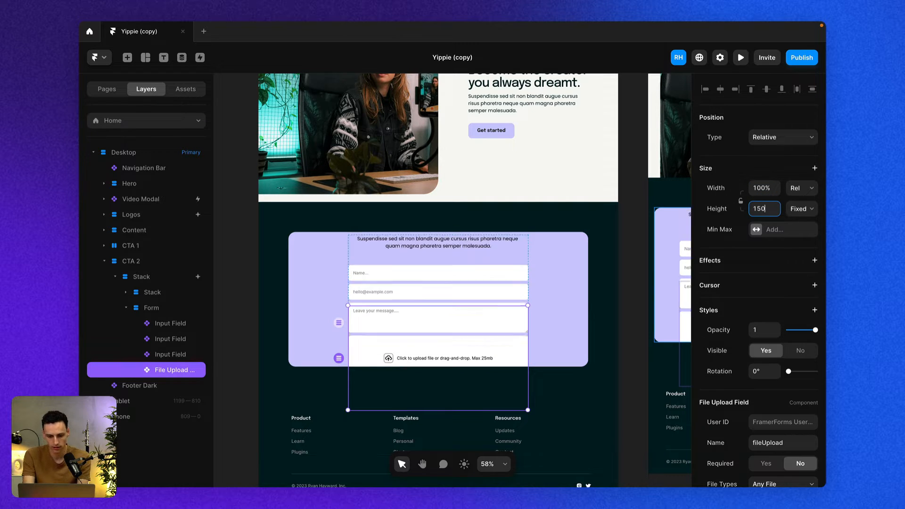
# Set the CTA section's outer stack height to Auto.
pyautogui.click(579, 302)
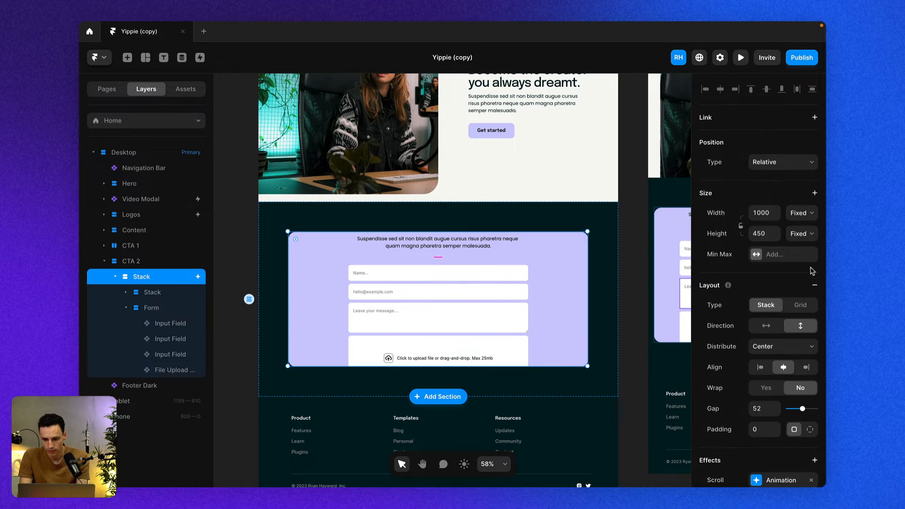
pyautogui.click(763, 234)
pyautogui.write('auto')
pyautogui.press('Return')
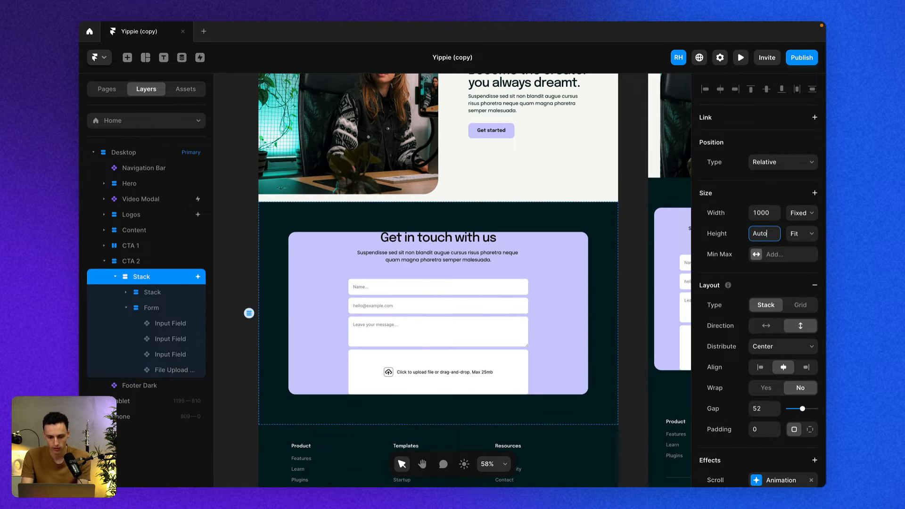
# Set the stack's padding to 50.
pyautogui.scroll(-4, 787, 346)
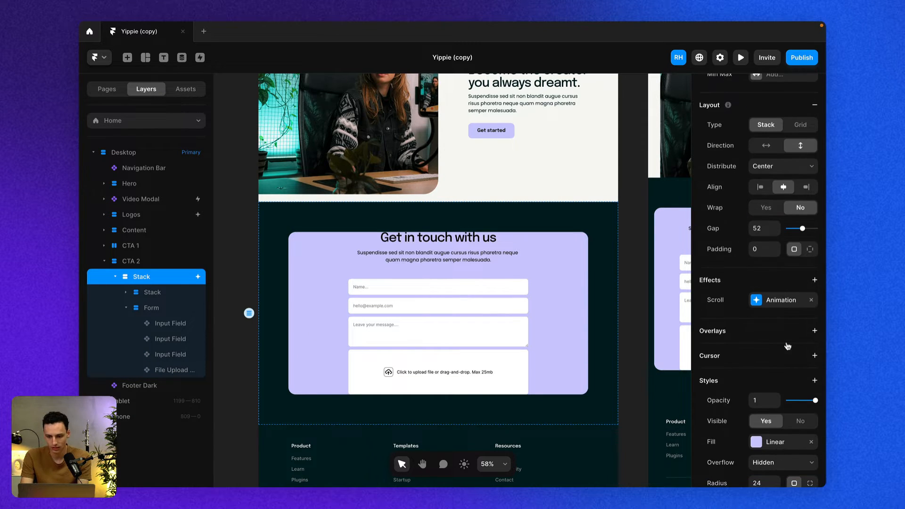
pyautogui.click(760, 249)
pyautogui.write('50')
pyautogui.press('Return')
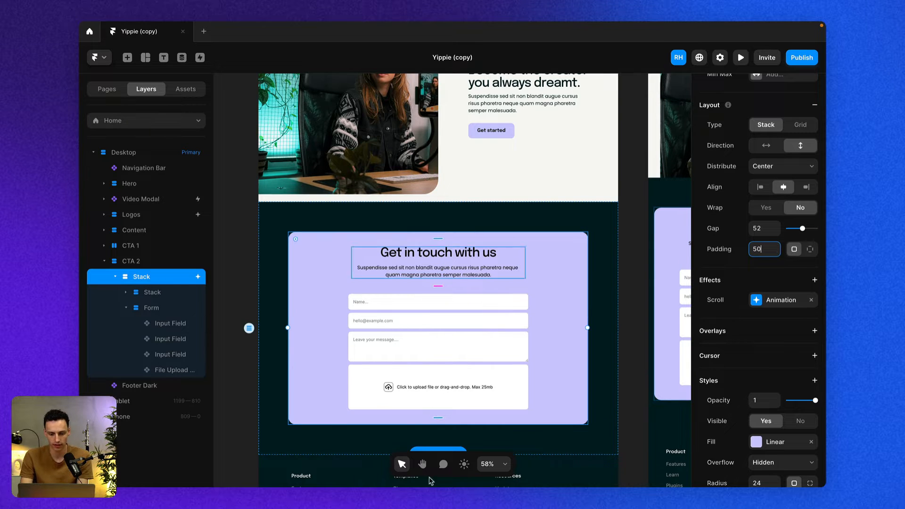
# Change the file upload field's text to Drag & drop to upload.
pyautogui.click(502, 373)
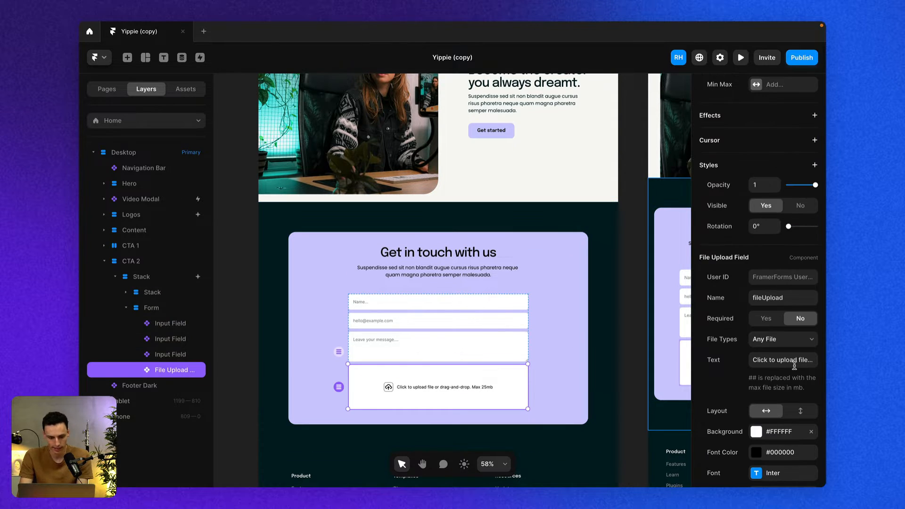
pyautogui.scroll(5, 533, 433)
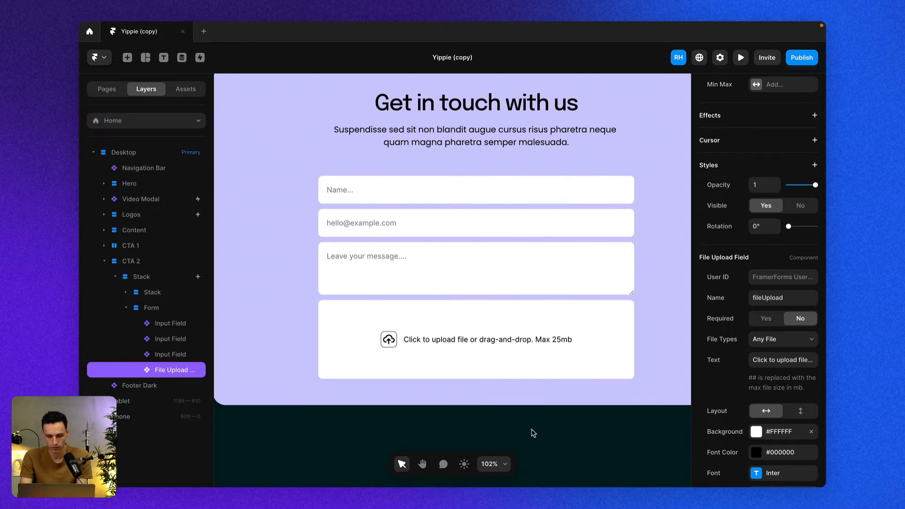
pyautogui.click(784, 360)
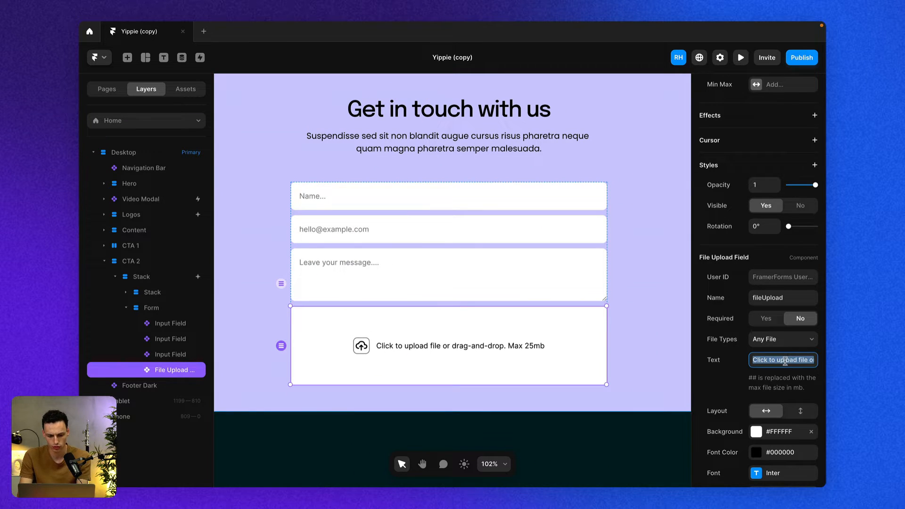
pyautogui.press('BackSpace')
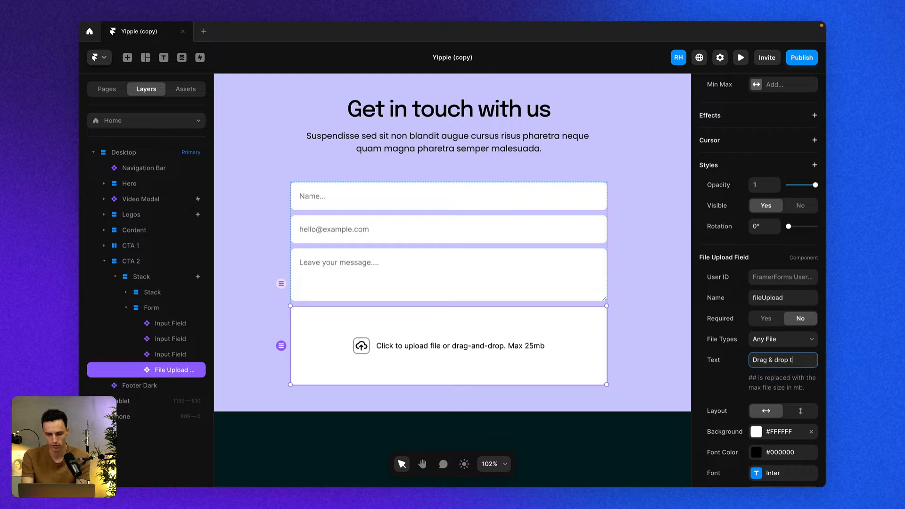
pyautogui.write('Drag & drop to upload')
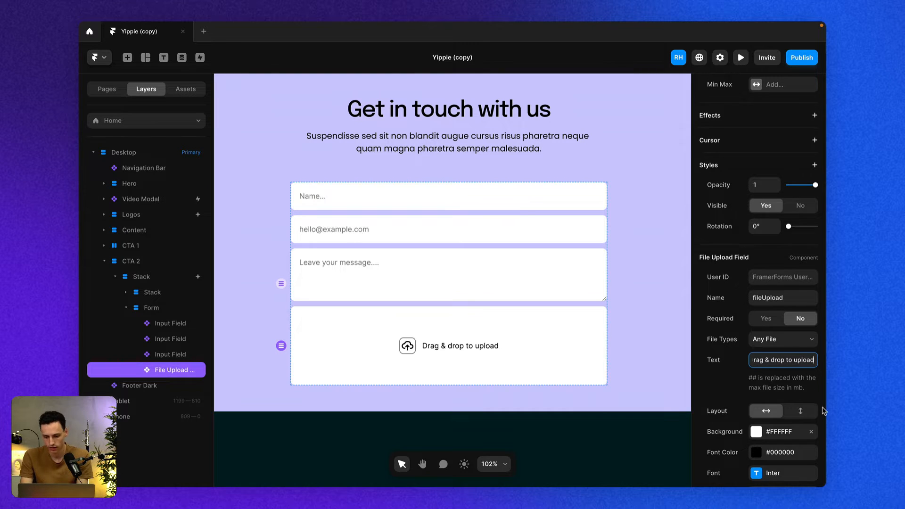
# Switch the file upload field's layout to vertical, stacking the icon above the text.
pyautogui.scroll(-1, 810, 413)
pyautogui.scroll(-1, 811, 414)
pyautogui.click(800, 348)
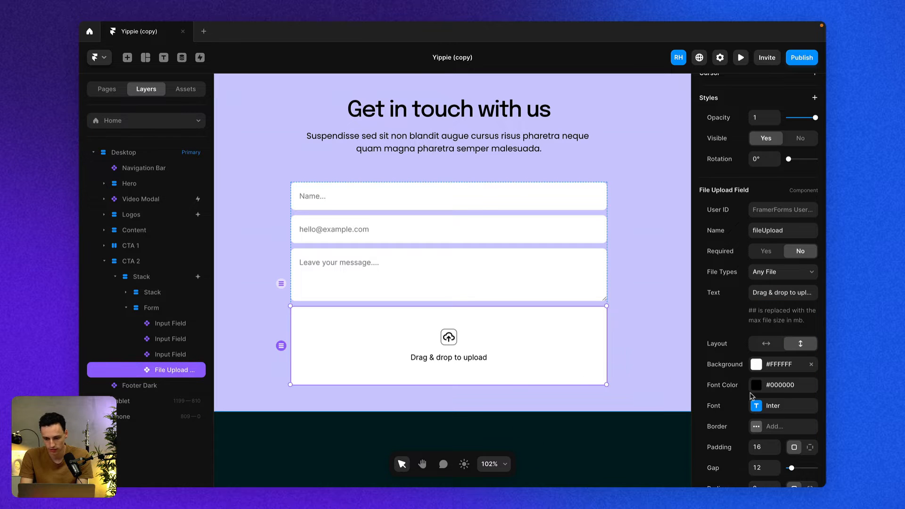
# Set the file upload field's white background opacity to 39%.
pyautogui.click(756, 363)
pyautogui.moveTo(636, 279); pyautogui.dragTo(588, 280)
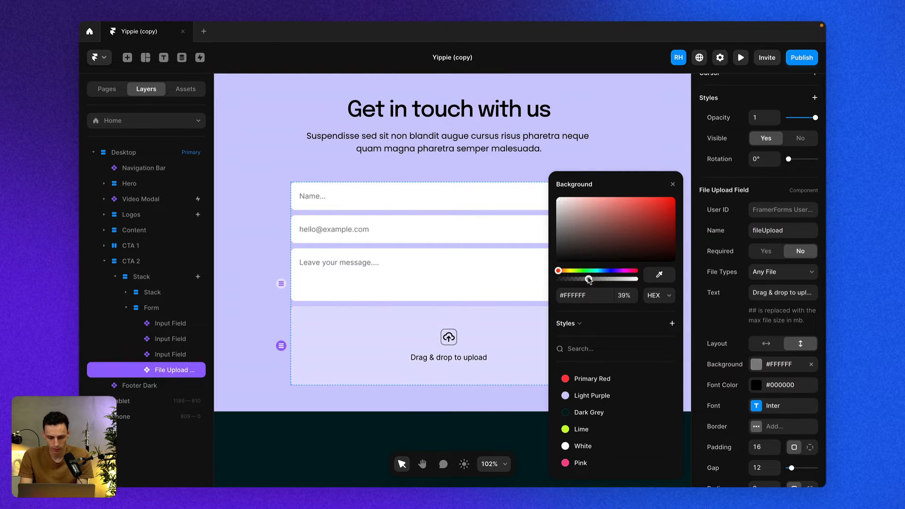
# Add a white dashed border with width 2 to the file upload field.
pyautogui.click(755, 427)
pyautogui.click(611, 426)
pyautogui.moveTo(583, 226); pyautogui.dragTo(551, 181)
pyautogui.click(559, 185)
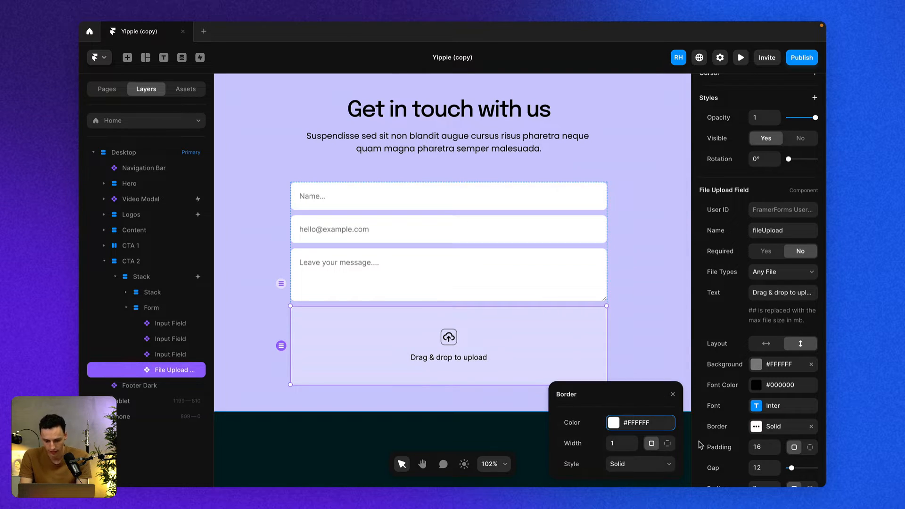
pyautogui.click(637, 463)
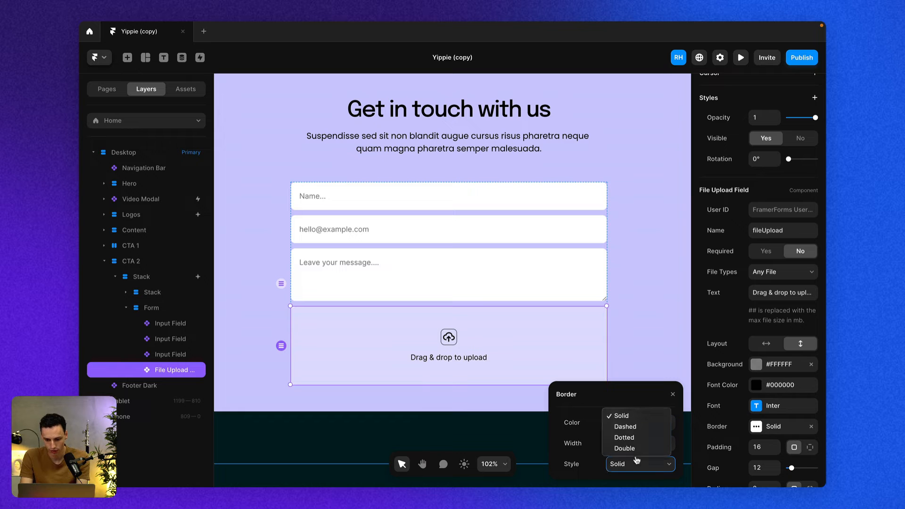
pyautogui.click(625, 426)
pyautogui.click(620, 441)
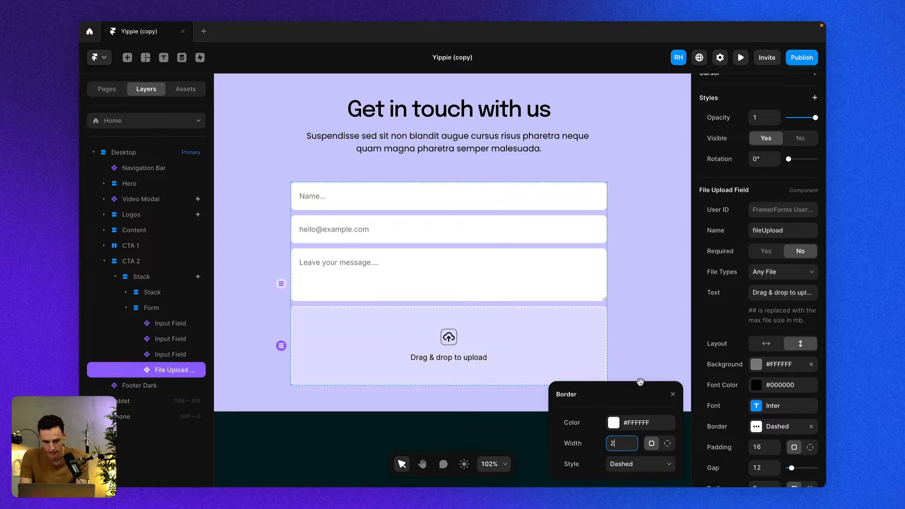
pyautogui.click(627, 277)
pyautogui.click(512, 348)
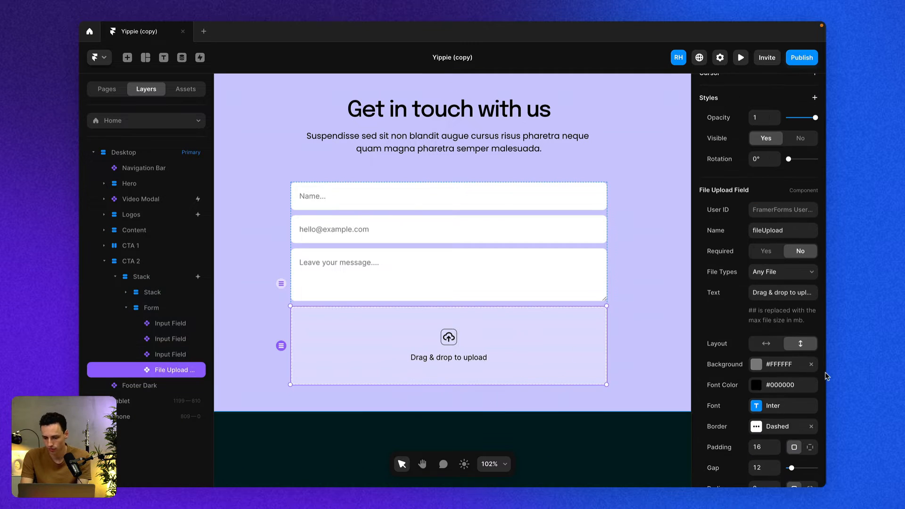
# Set the file upload field's font weight to Bold.
pyautogui.scroll(-3, 776, 322)
pyautogui.click(755, 318)
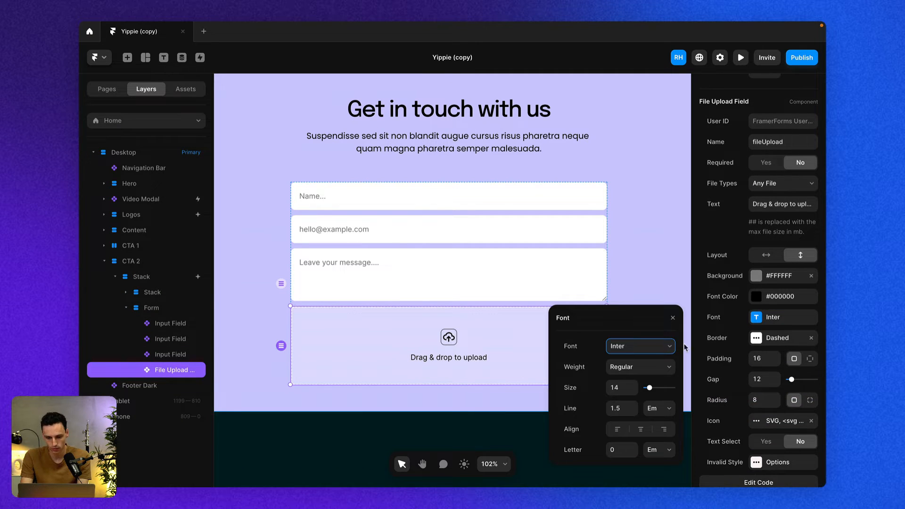
pyautogui.click(647, 346)
pyautogui.press('Escape')
pyautogui.click(644, 366)
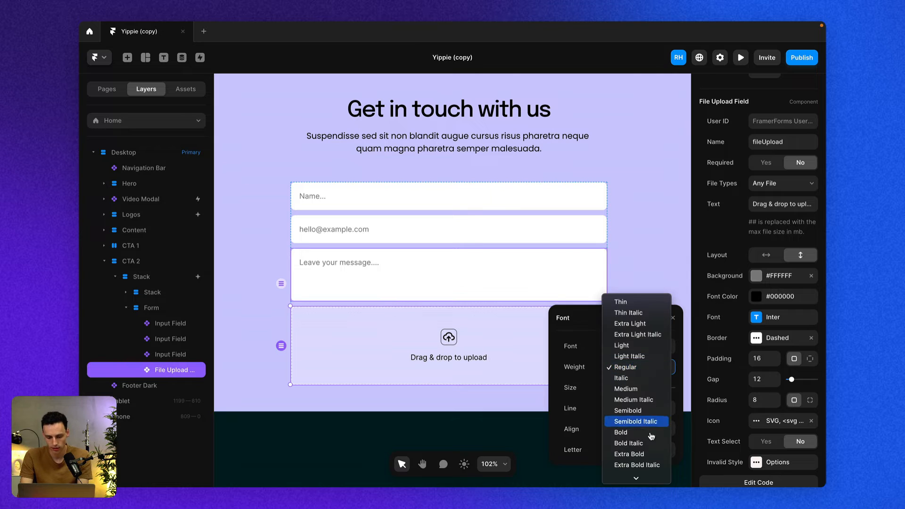
pyautogui.click(646, 430)
pyautogui.click(778, 420)
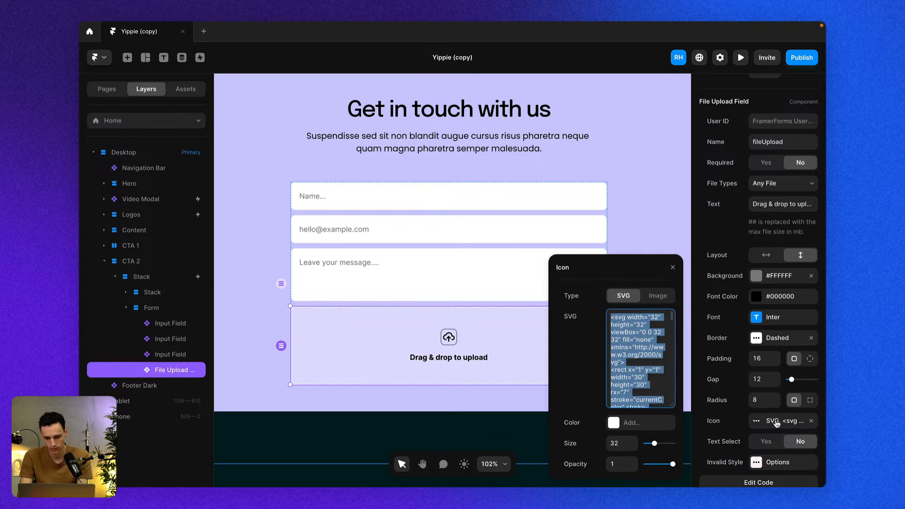
pyautogui.click(626, 423)
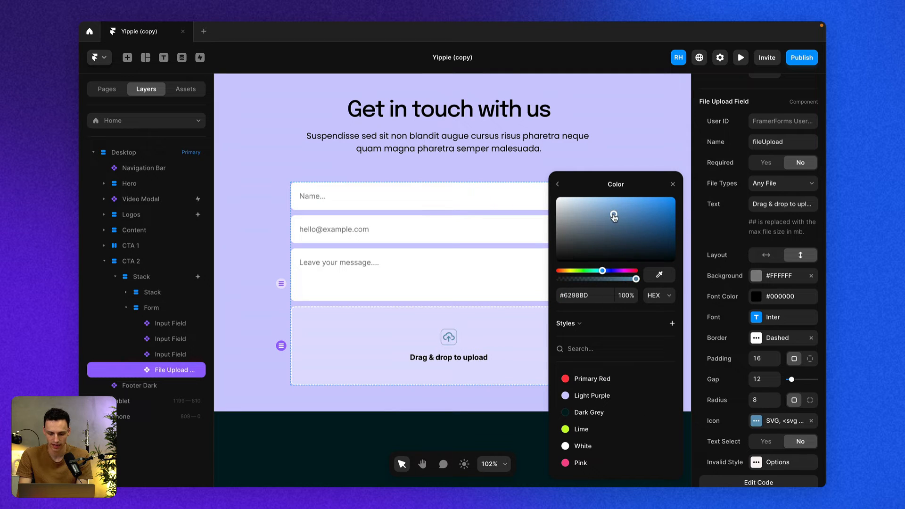
pyautogui.click(445, 383)
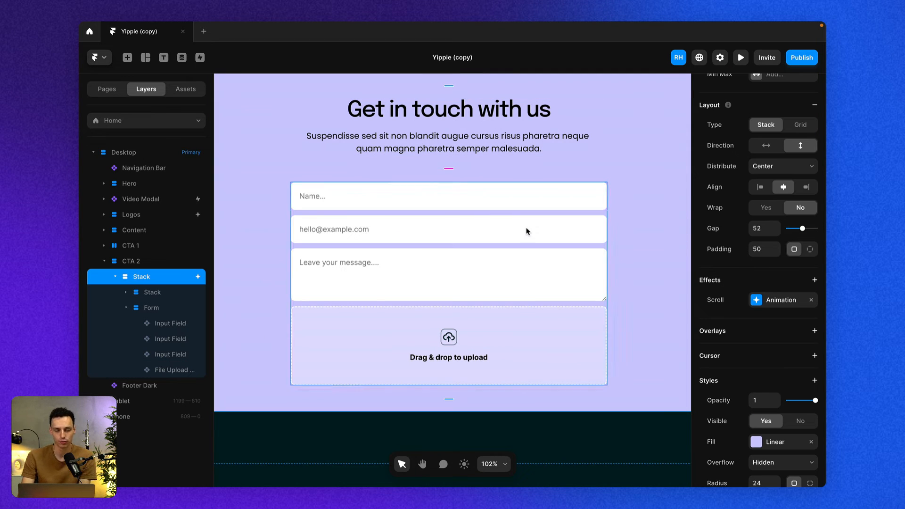
# Copy the Submit Button block from the FramerForms dashboard, paste it into the form, and place it below the file upload field.
pyautogui.press('super+Tab')
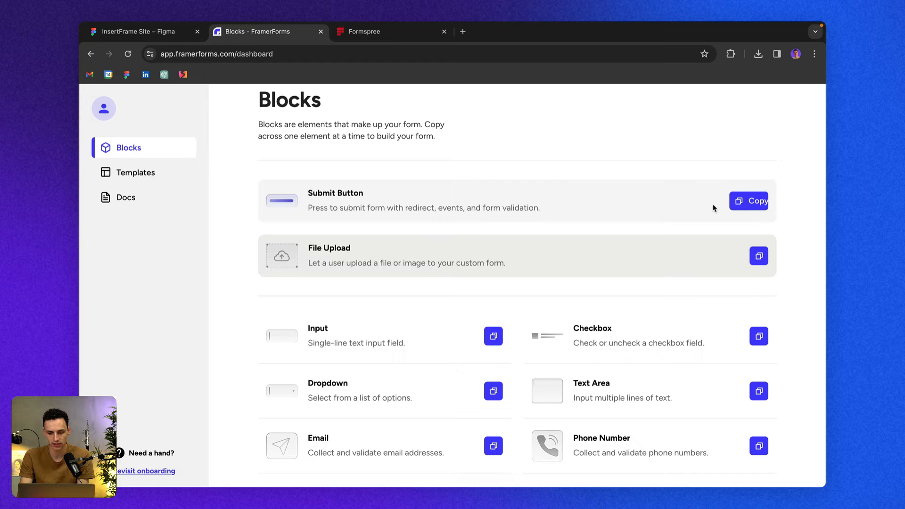
pyautogui.click(749, 201)
pyautogui.press('super+Tab')
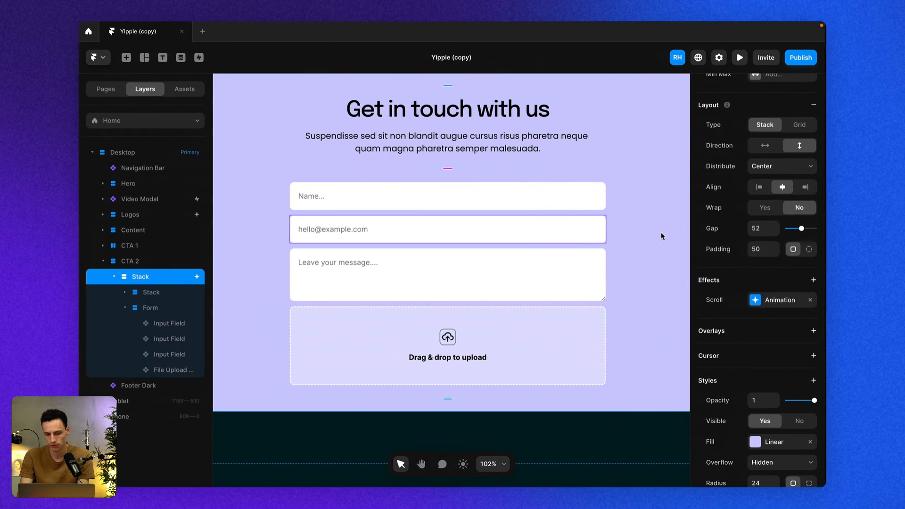
pyautogui.click(522, 305)
pyautogui.press('super+v')
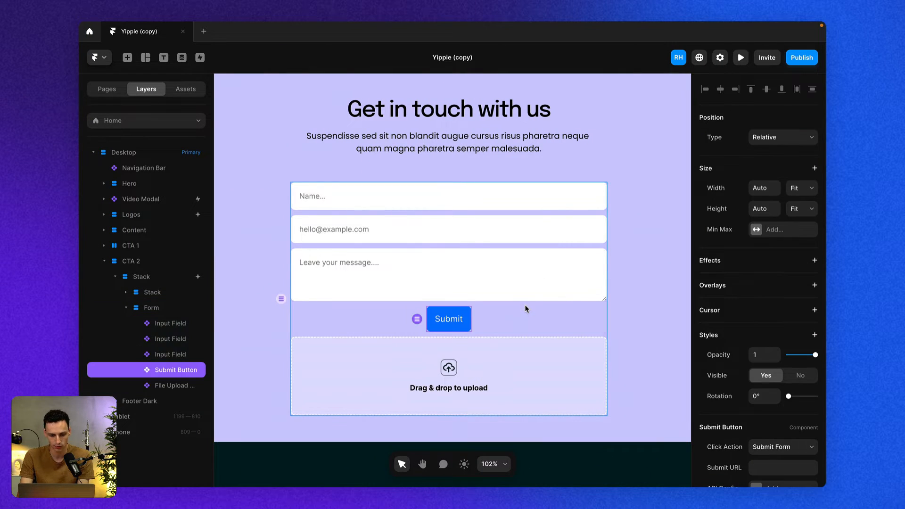
pyautogui.moveTo(160, 375); pyautogui.dragTo(155, 392)
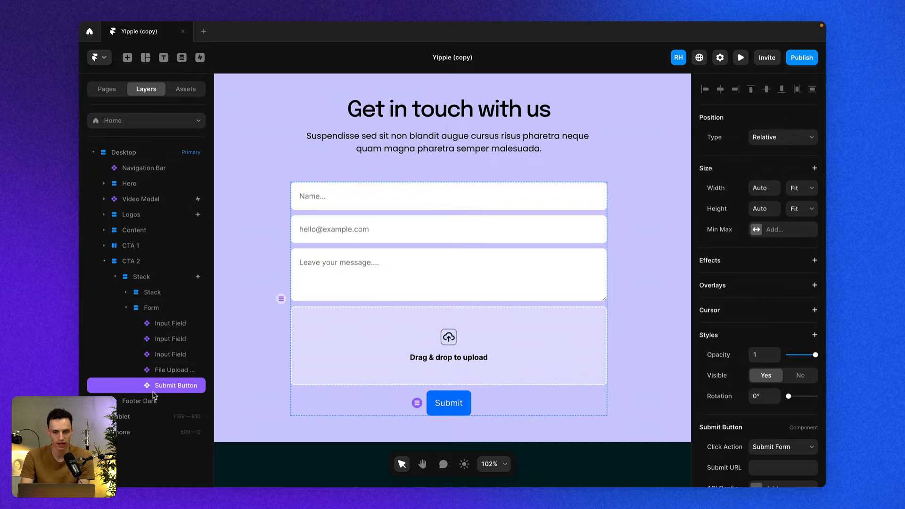
# Set the submit button's width to 1, making it fill 100% of the form.
pyautogui.click(762, 189)
pyautogui.write('100')
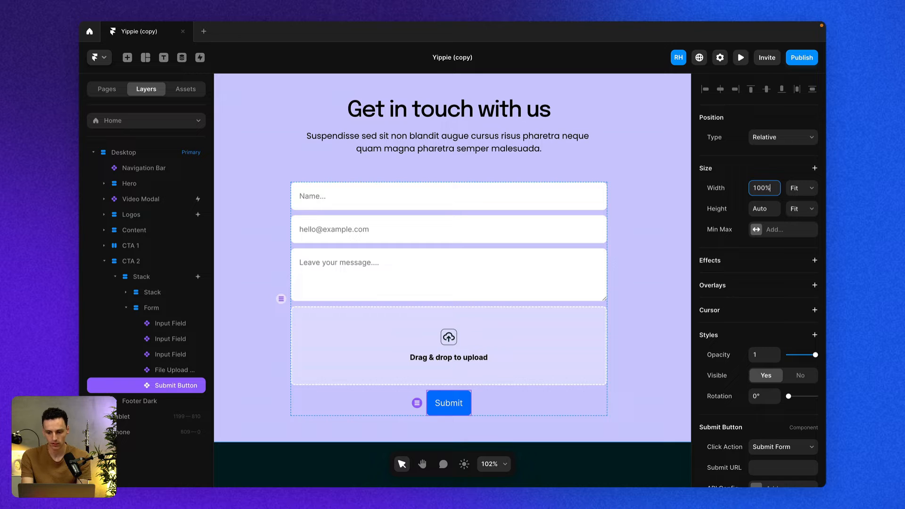
pyautogui.press('Return')
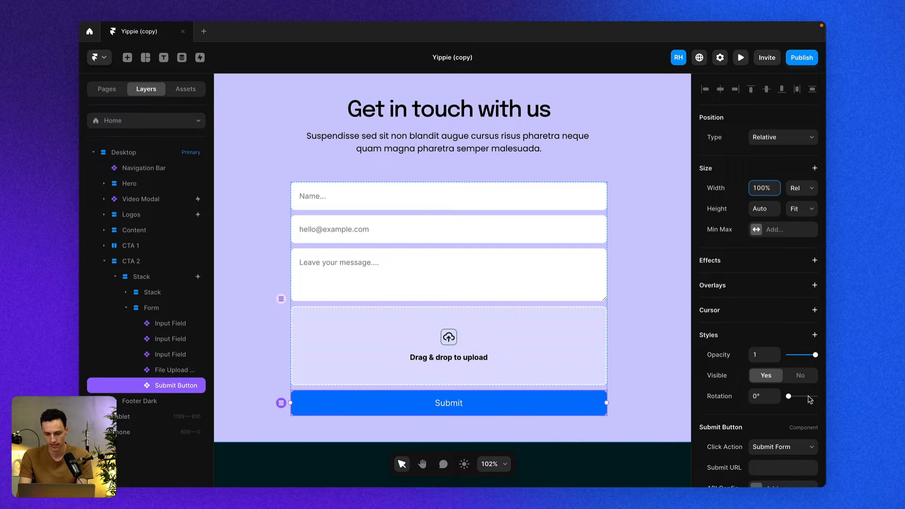
# Set the submit button's height to 50.
pyautogui.scroll(-4, 809, 400)
pyautogui.scroll(4, 801, 377)
pyautogui.press('Tab')
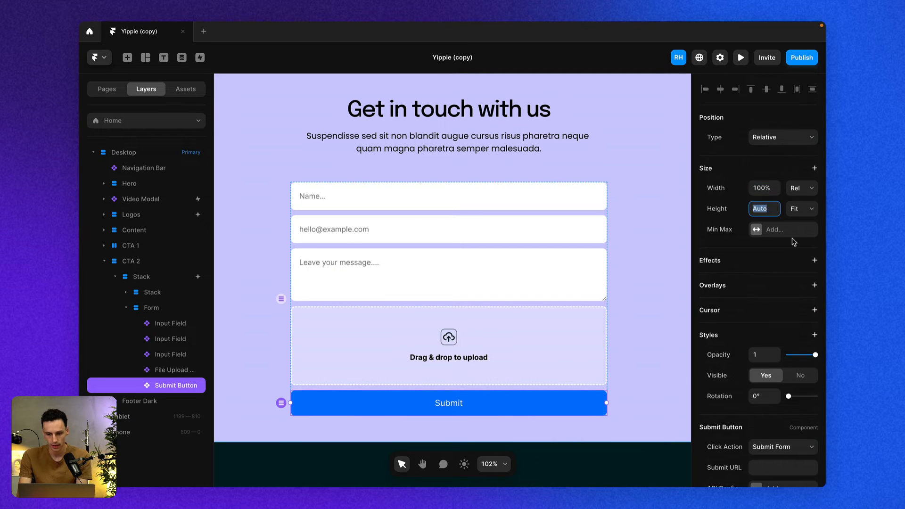
pyautogui.write('50px')
pyautogui.press('Return')
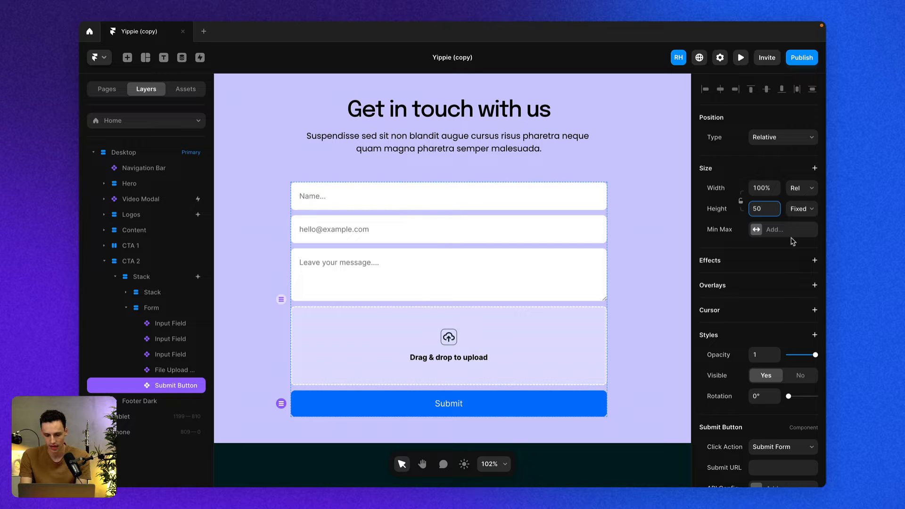
# Set the submit button's background to the Dark Grey color style.
pyautogui.scroll(-4, 782, 330)
pyautogui.click(756, 383)
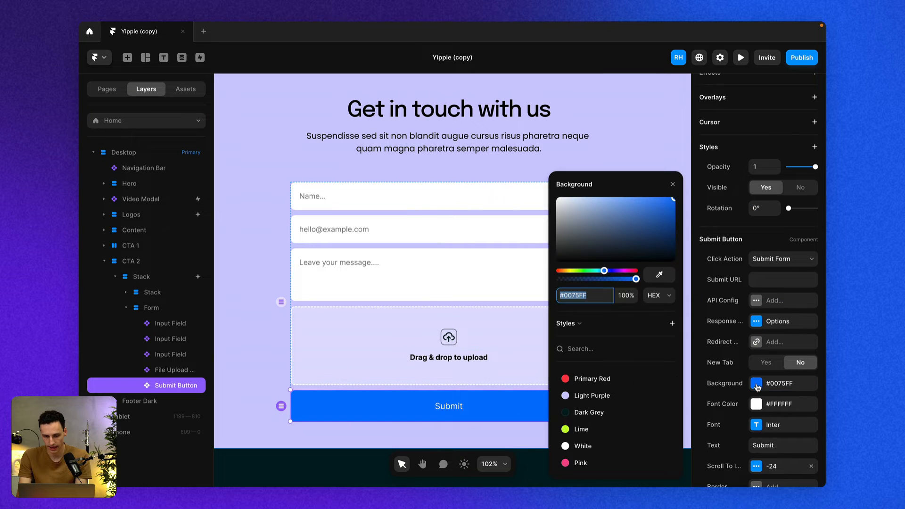
pyautogui.click(570, 430)
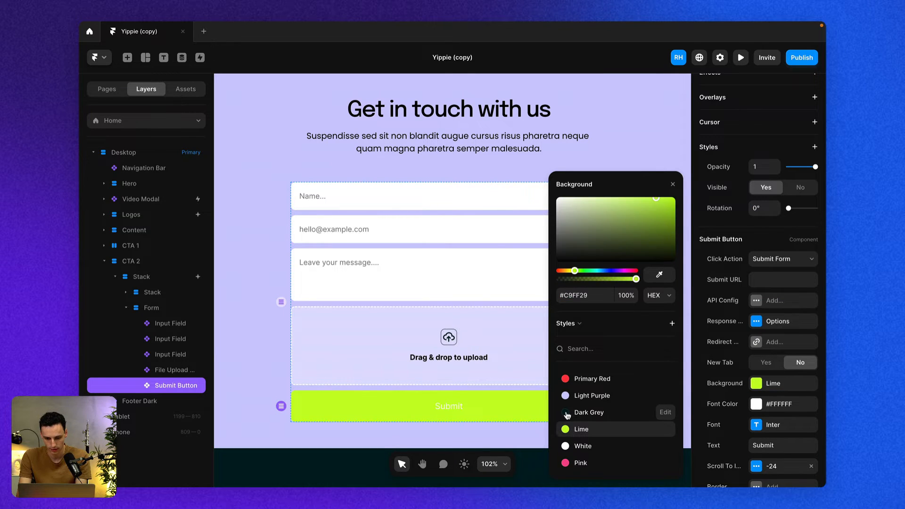
pyautogui.click(566, 413)
pyautogui.click(622, 353)
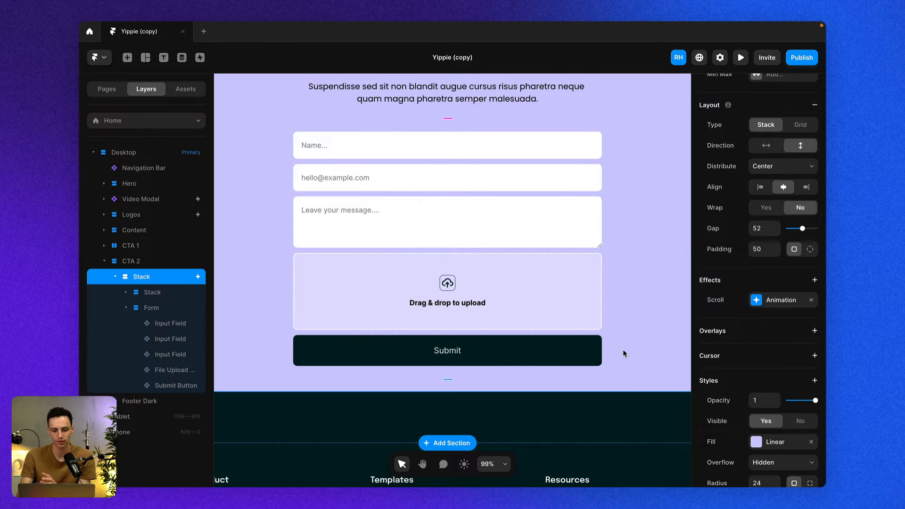
# Check the Name property of the name, email, message and file upload fields.
pyautogui.click(530, 294)
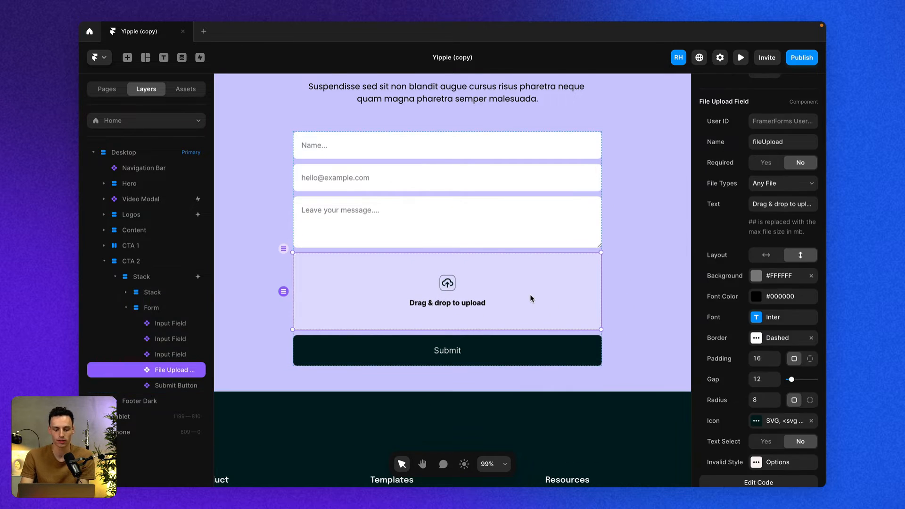
pyautogui.click(546, 154)
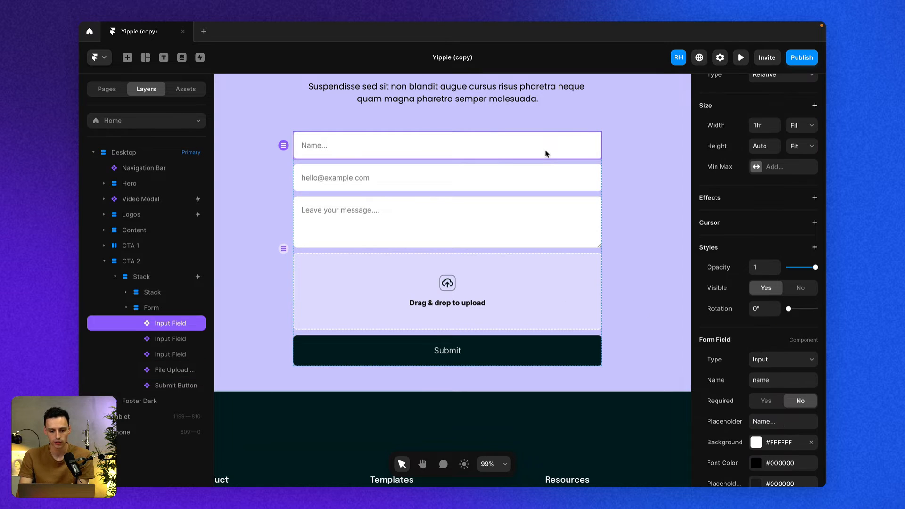
pyautogui.scroll(-2, 774, 328)
pyautogui.doubleClick(776, 323)
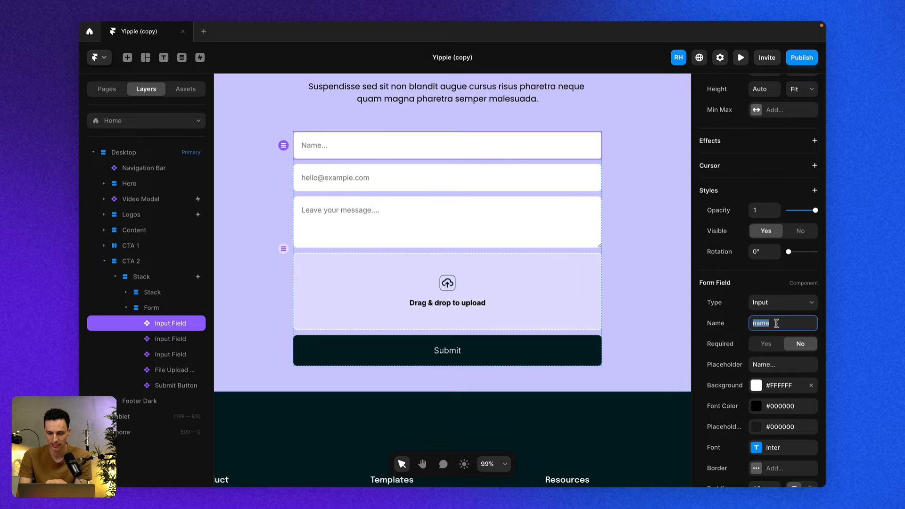
pyautogui.click(542, 190)
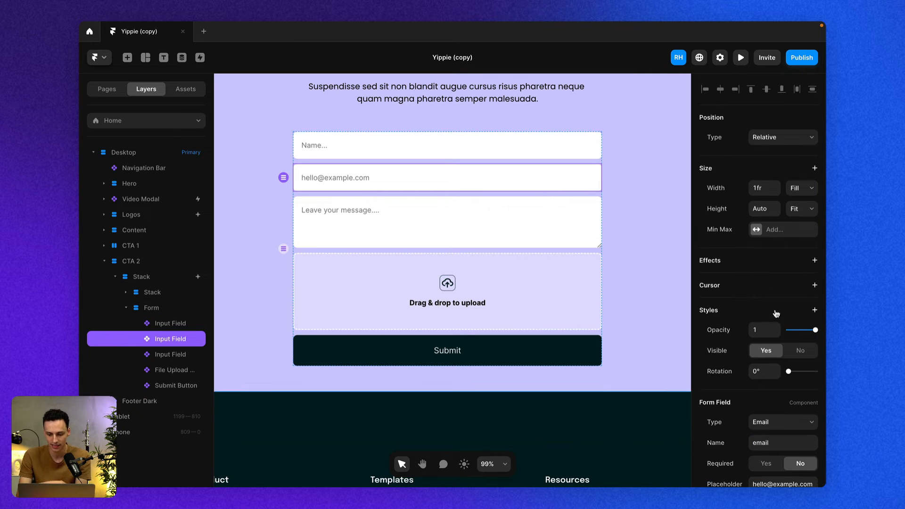
pyautogui.scroll(-1, 761, 322)
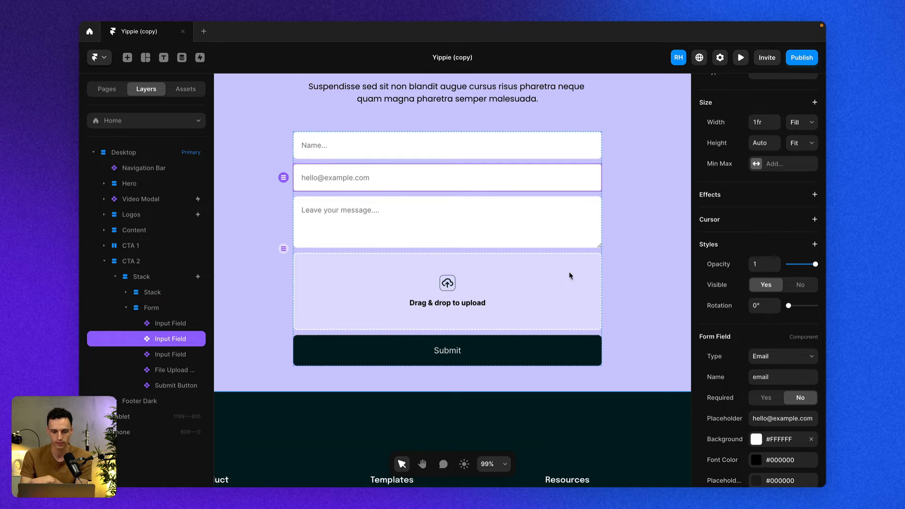
pyautogui.click(502, 234)
pyautogui.click(521, 293)
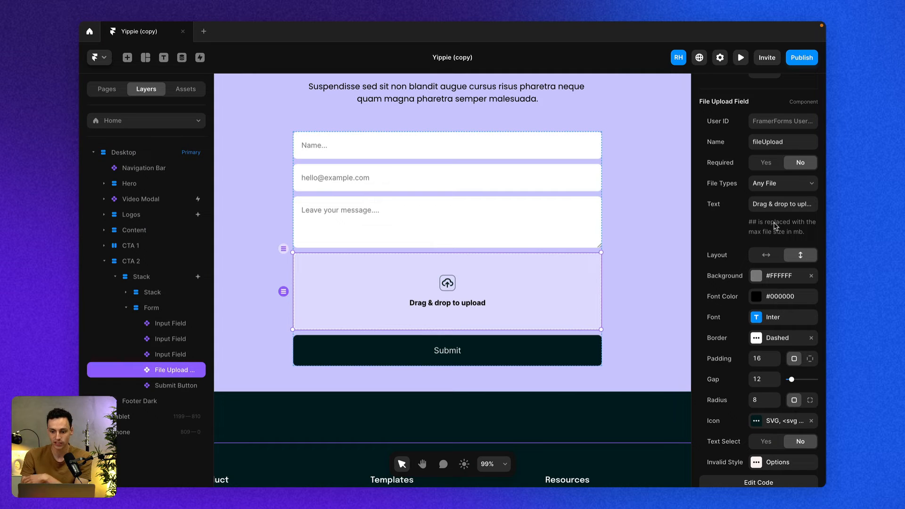
# Make the file upload field required.
pyautogui.scroll(2, 773, 222)
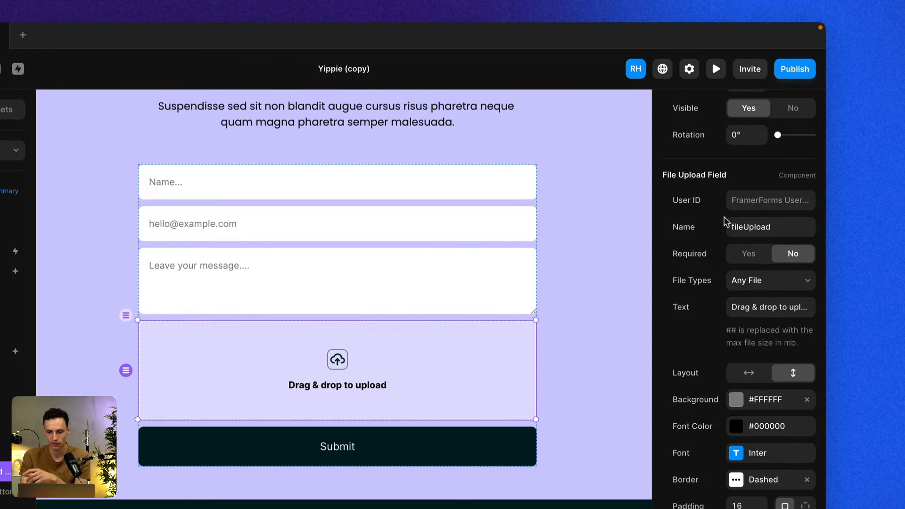
pyautogui.click(728, 224)
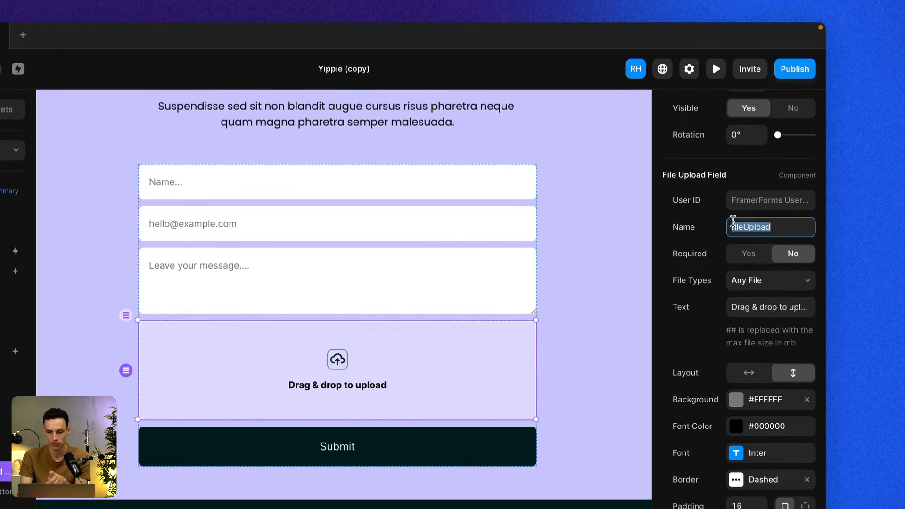
pyautogui.click(728, 225)
pyautogui.click(782, 232)
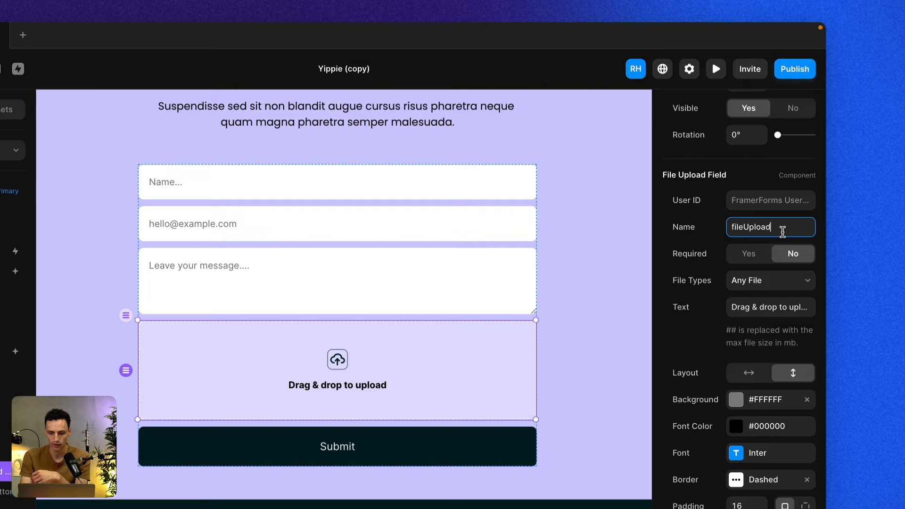
pyautogui.click(748, 253)
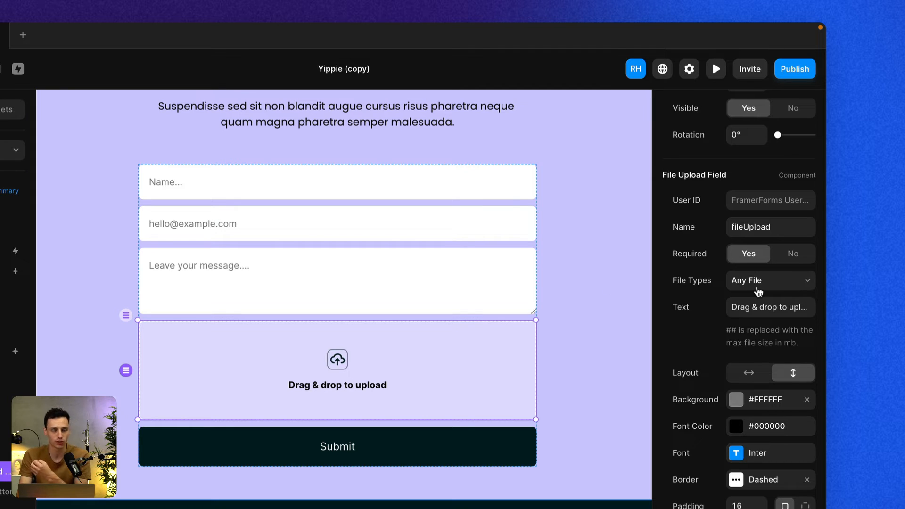
# Set the file upload field's accepted file types to Any Image File.
pyautogui.click(783, 288)
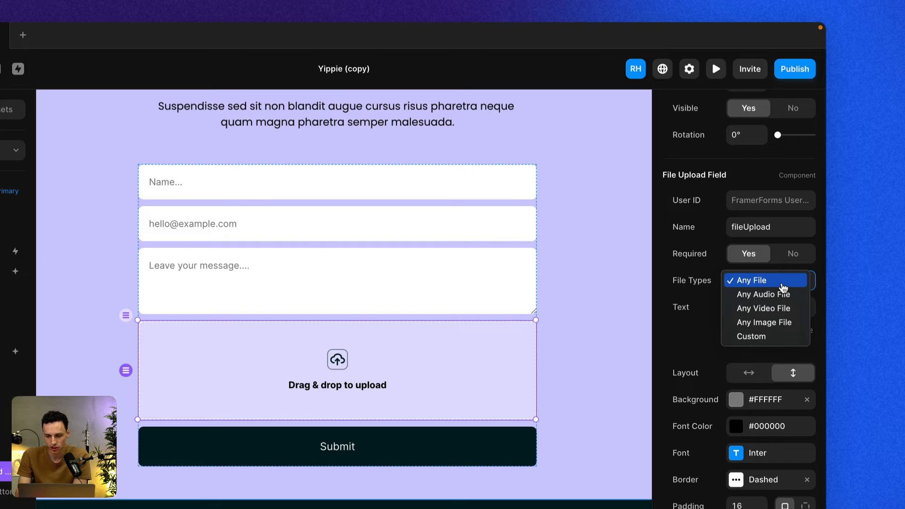
pyautogui.click(794, 324)
# Try the Custom file type option with its .pdf entry, then switch back to Any Image File.
pyautogui.click(778, 286)
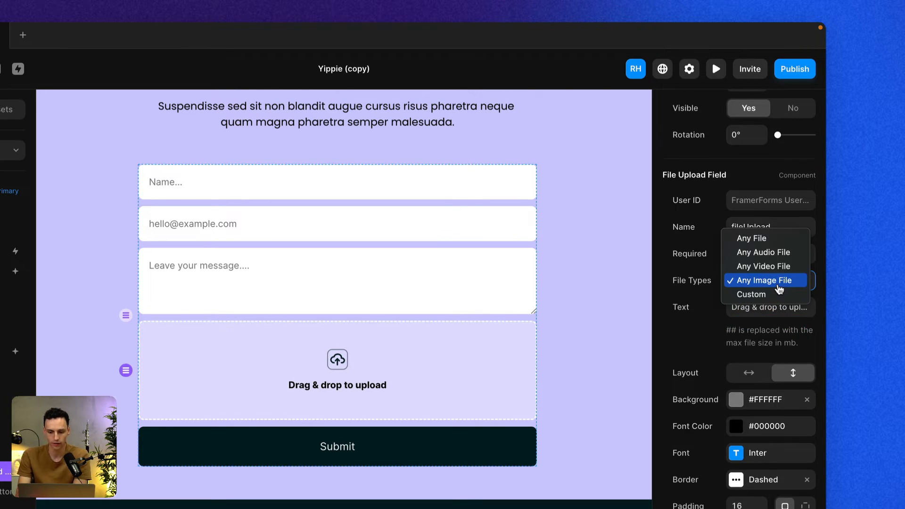
pyautogui.click(774, 295)
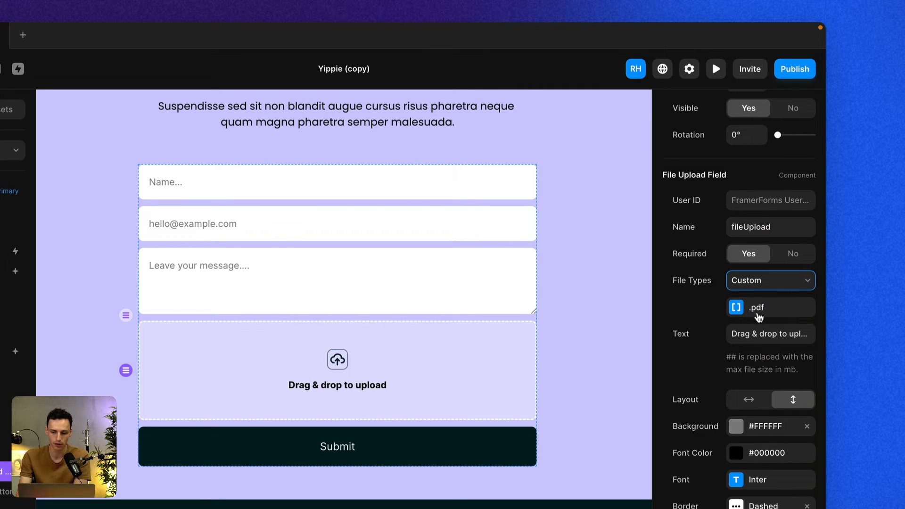
pyautogui.click(782, 309)
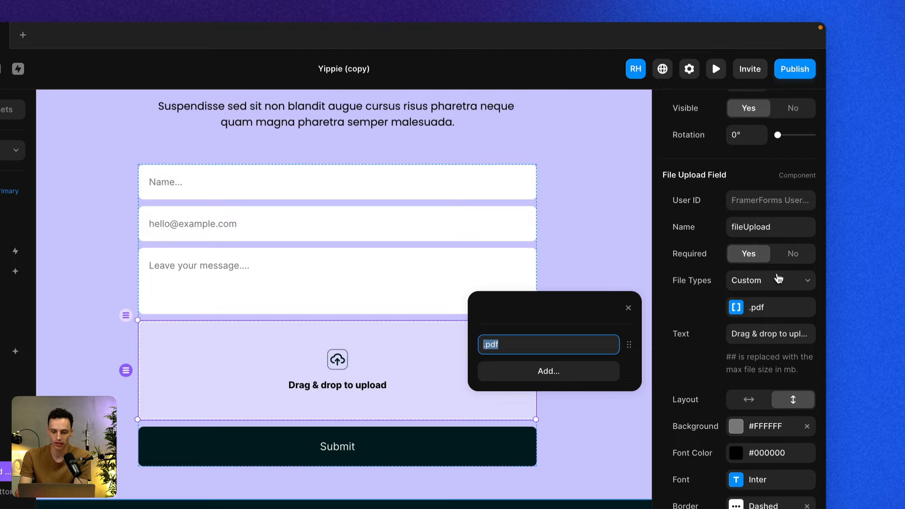
pyautogui.click(766, 286)
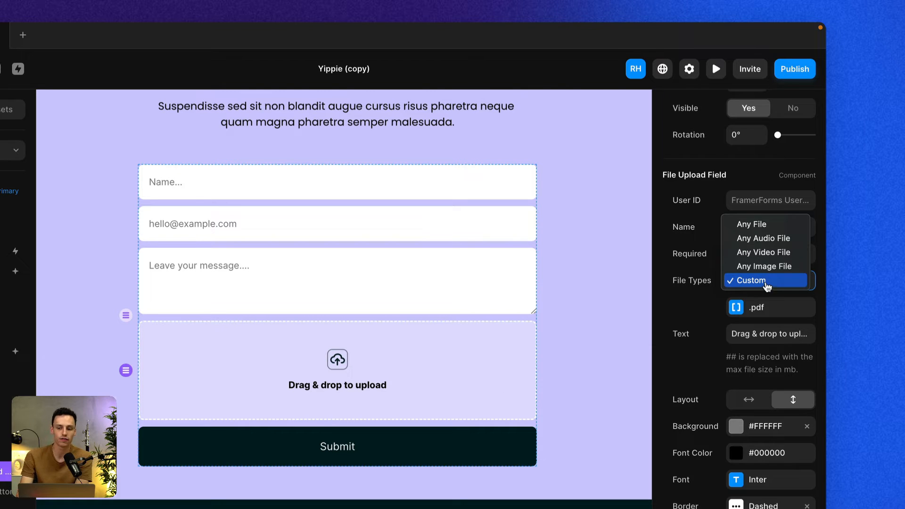
pyautogui.click(765, 267)
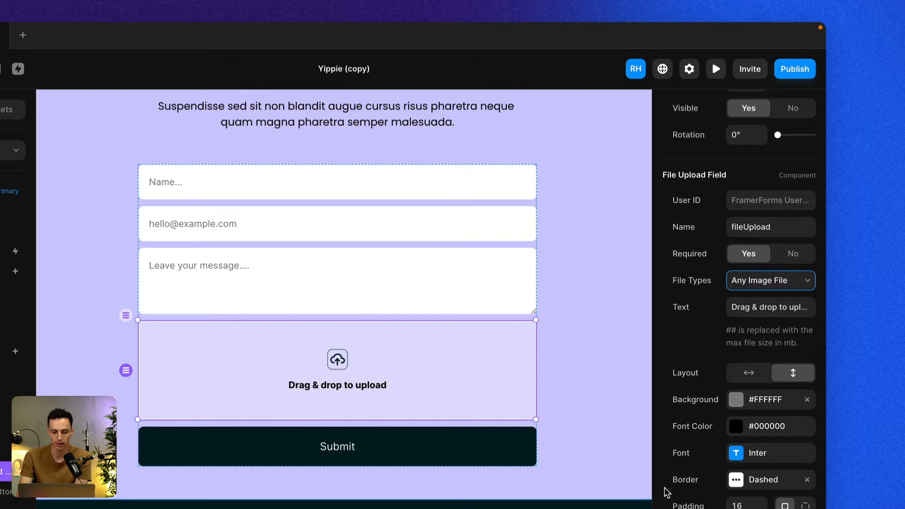
# Set the submit button's redirect to /page and open its Submit URL field for editing.
pyautogui.click(439, 441)
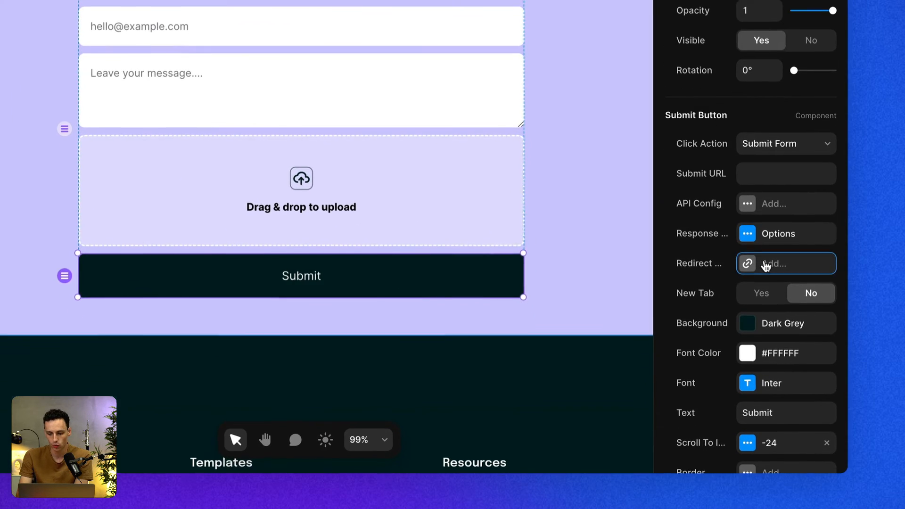
pyautogui.click(752, 437)
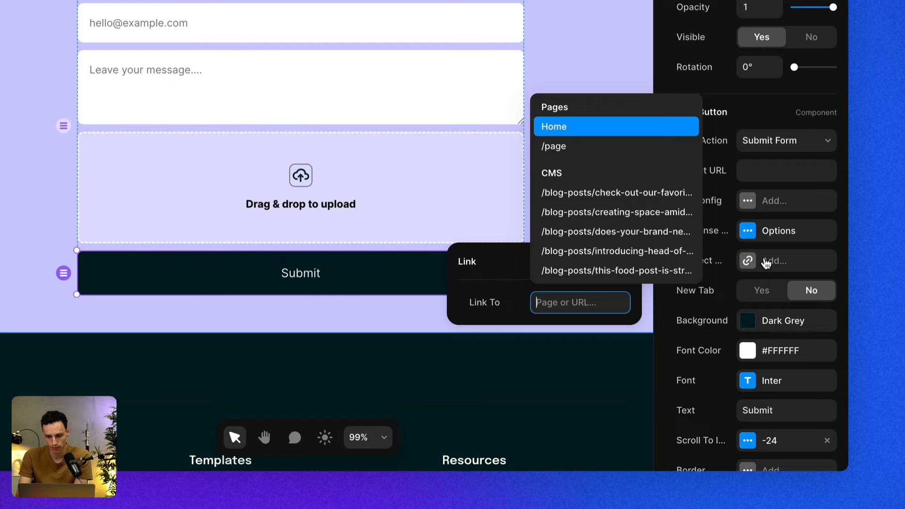
pyautogui.click(556, 146)
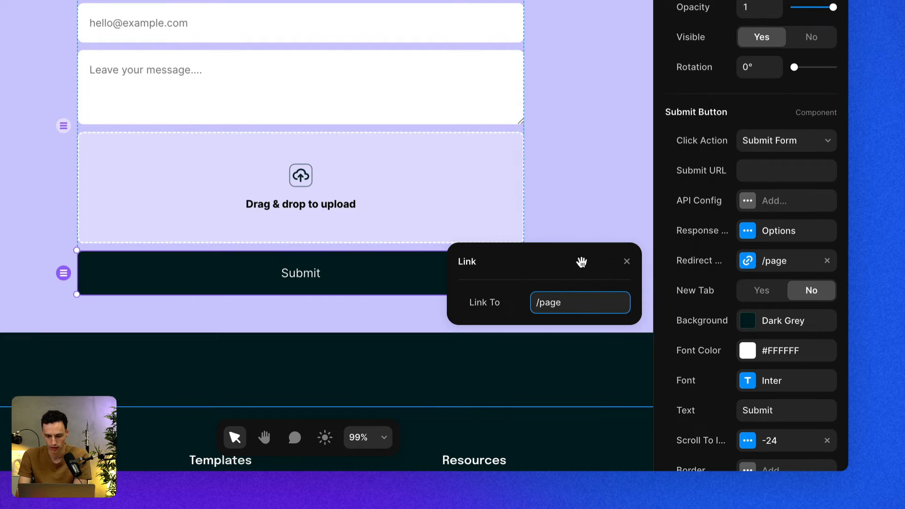
pyautogui.click(752, 167)
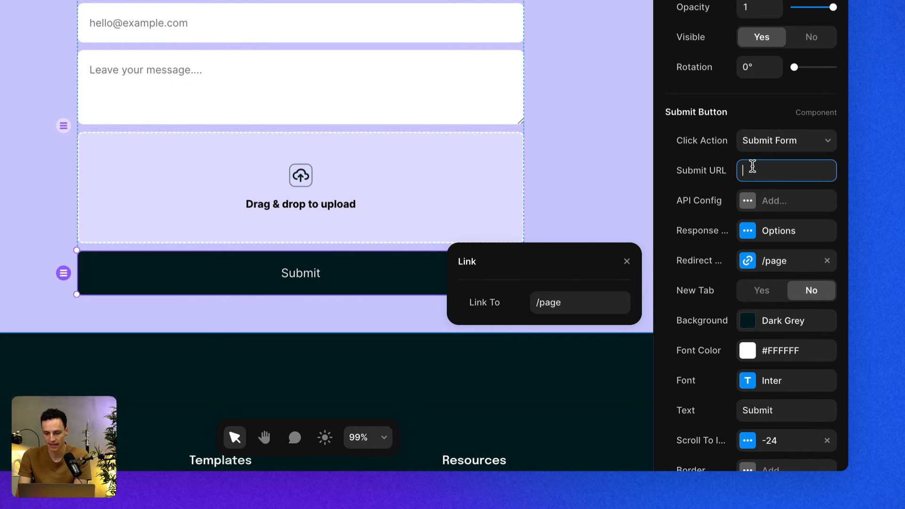
pyautogui.click(679, 169)
pyautogui.click(746, 168)
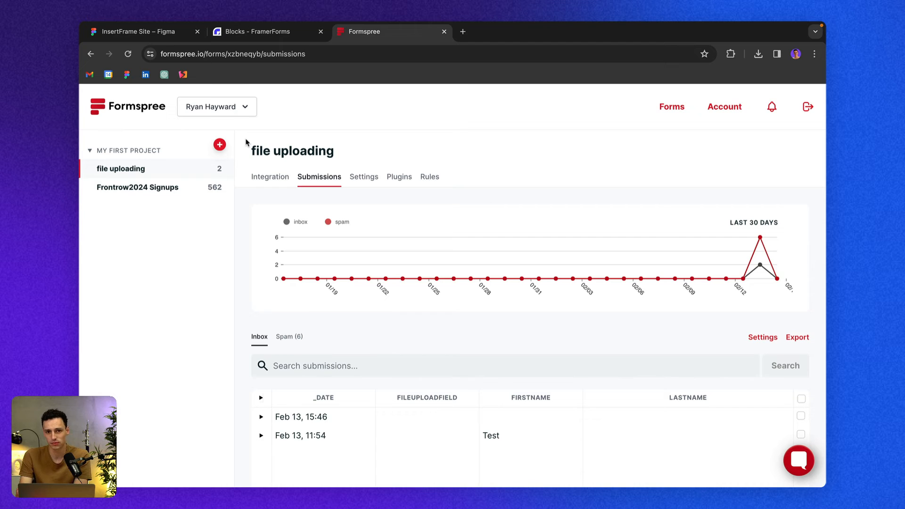
# Switch to Formspree and create a new form named Contact form in My First Project.
pyautogui.click(220, 145)
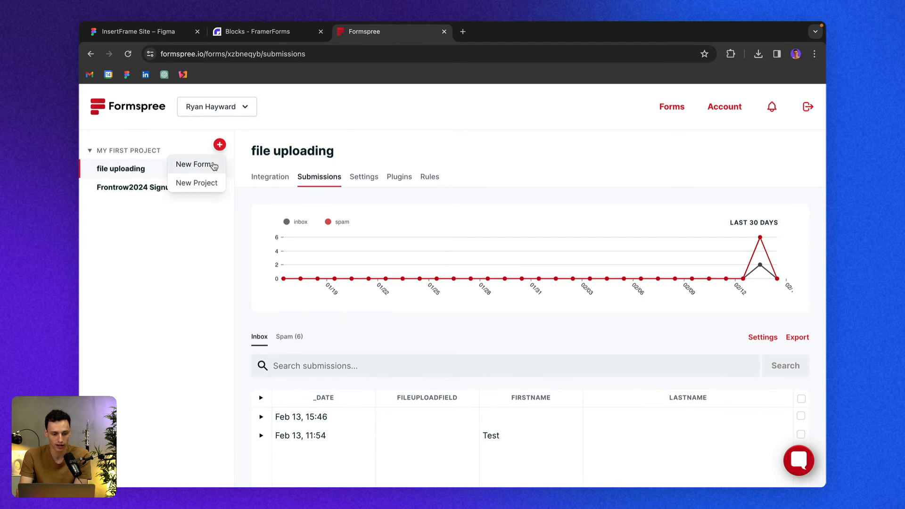
pyautogui.click(214, 164)
pyautogui.moveTo(367, 173); pyautogui.dragTo(315, 176)
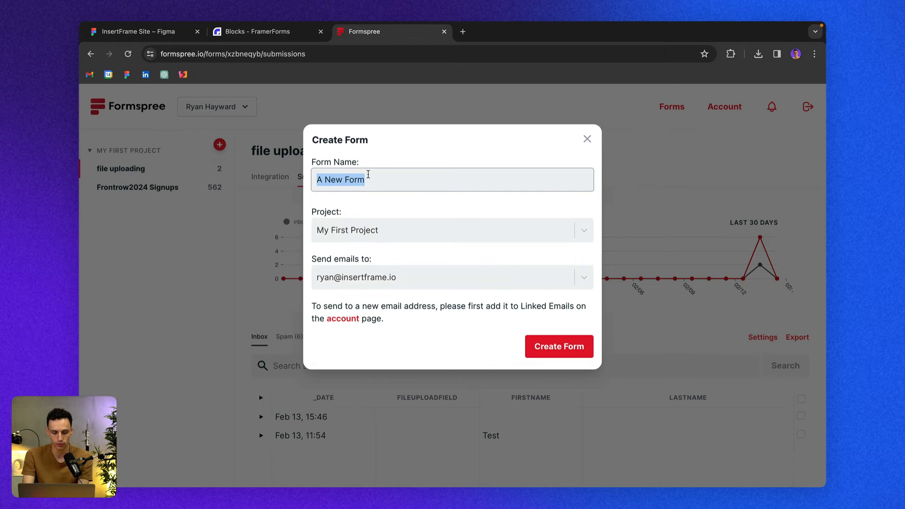
pyautogui.write('Contact form')
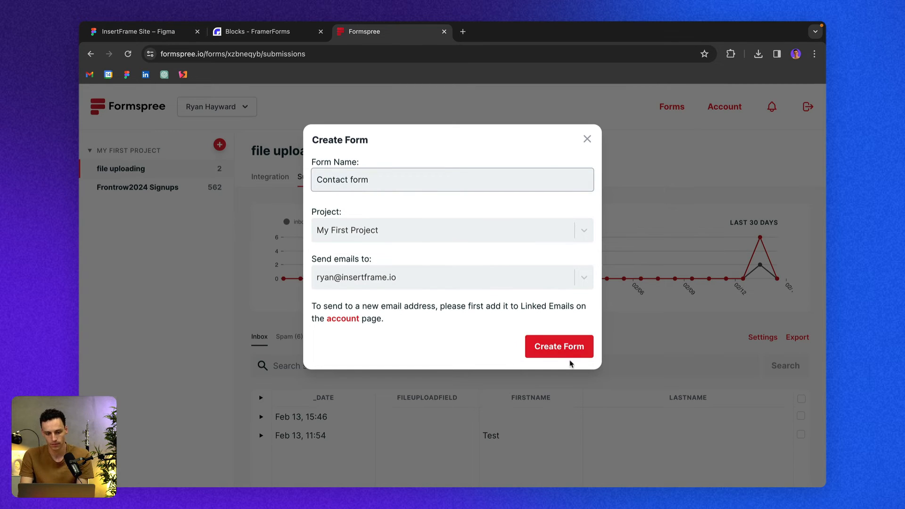
pyautogui.click(556, 344)
pyautogui.click(556, 343)
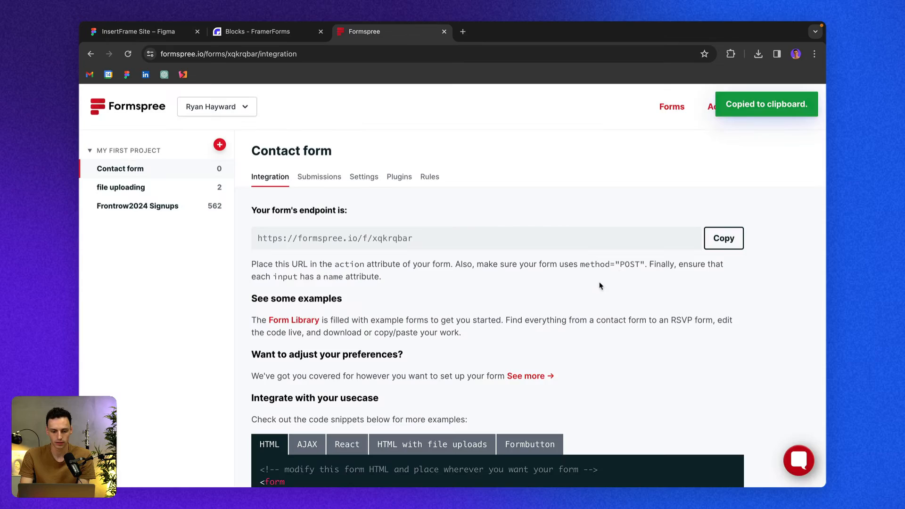
# Copy the Contact form's endpoint URL and paste it into the submit button's Submit URL in Framer.
pyautogui.click(726, 240)
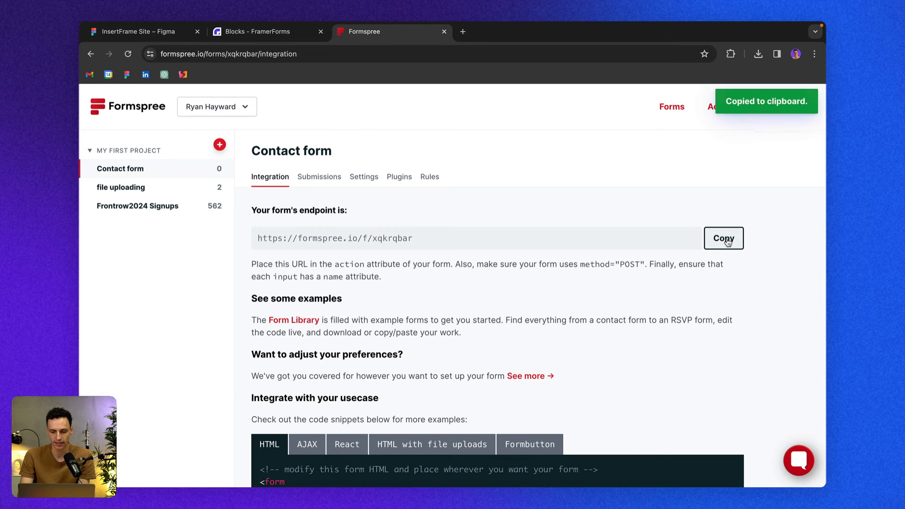
pyautogui.hotkey('ctrl', 'Left')
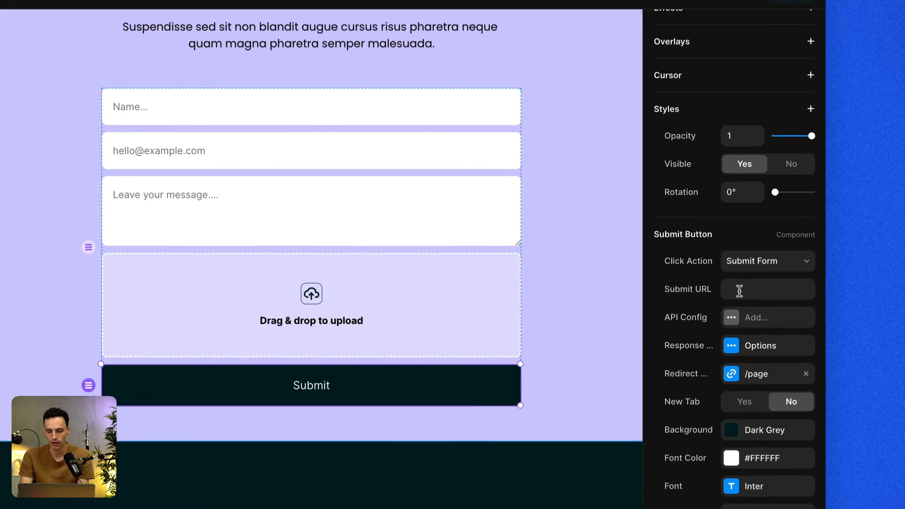
pyautogui.click(782, 279)
pyautogui.hotkey('ctrl', 'v')
pyautogui.press('Return')
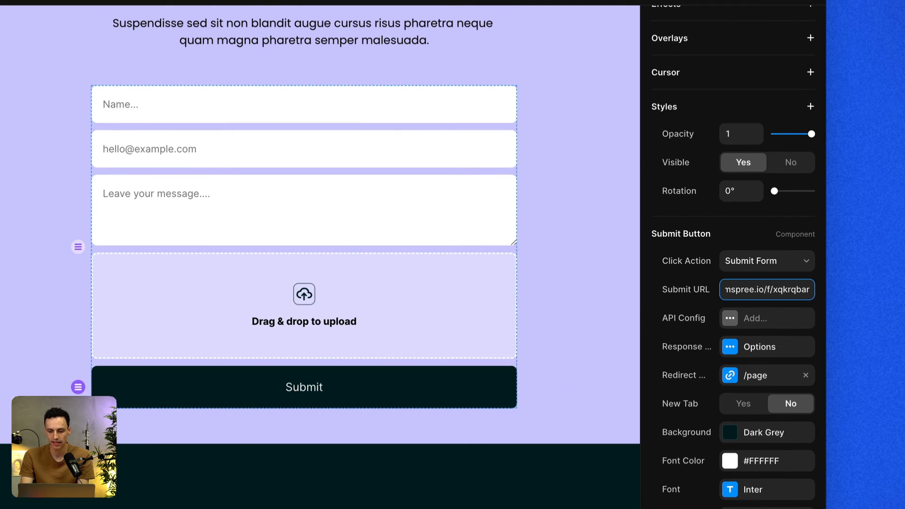
# Open the published site's domain and fill the contact form with a name, an e-mail and the message Hey world!
pyautogui.click(792, 0)
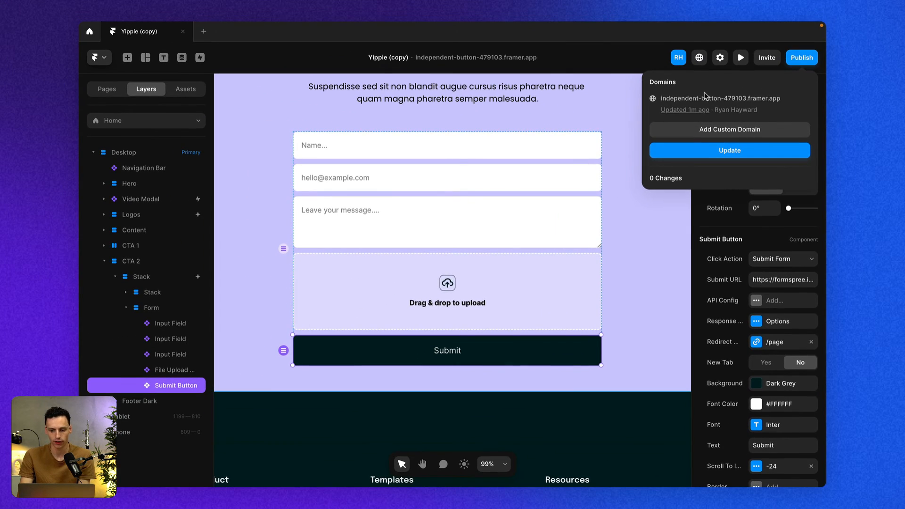
pyautogui.click(702, 98)
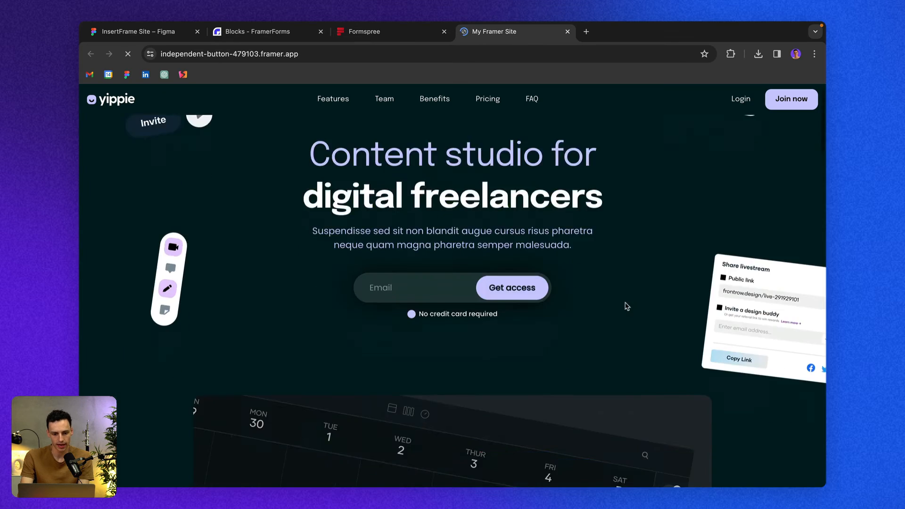
pyautogui.scroll(-15, 625, 302)
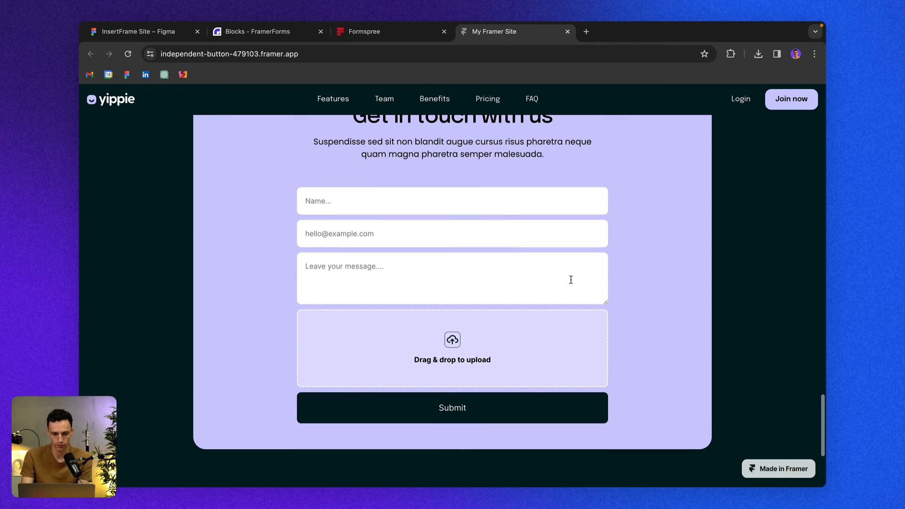
pyautogui.click(310, 209)
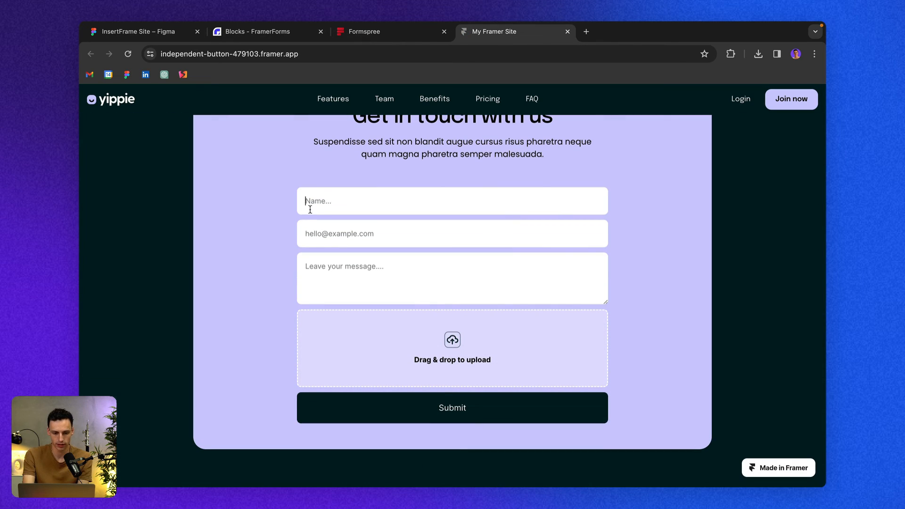
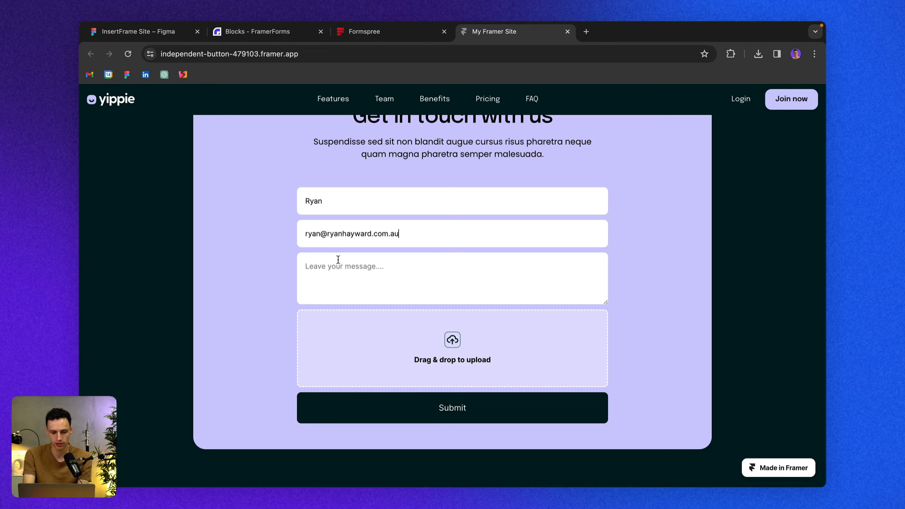
pyautogui.write('Hey world!')
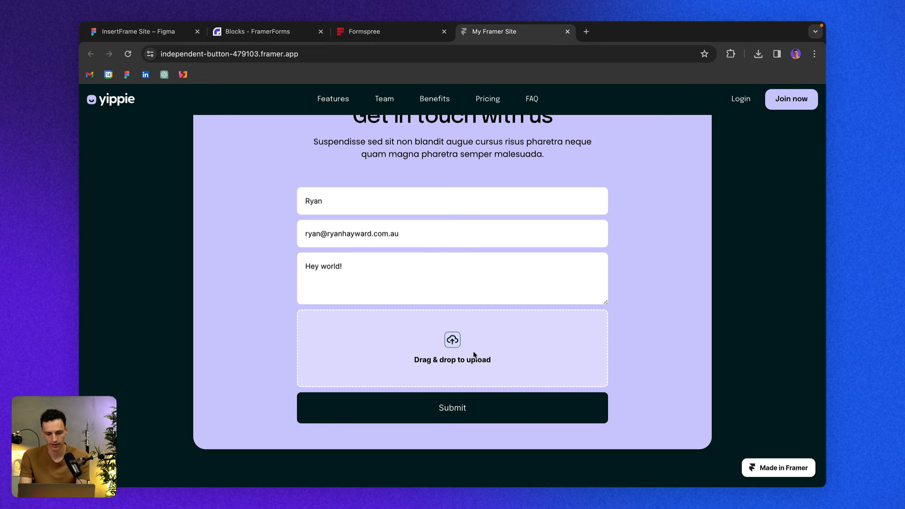
# Attach the image Frame 48097196 (1).png to the upload field by searching .png, then submit the form.
pyautogui.click(443, 363)
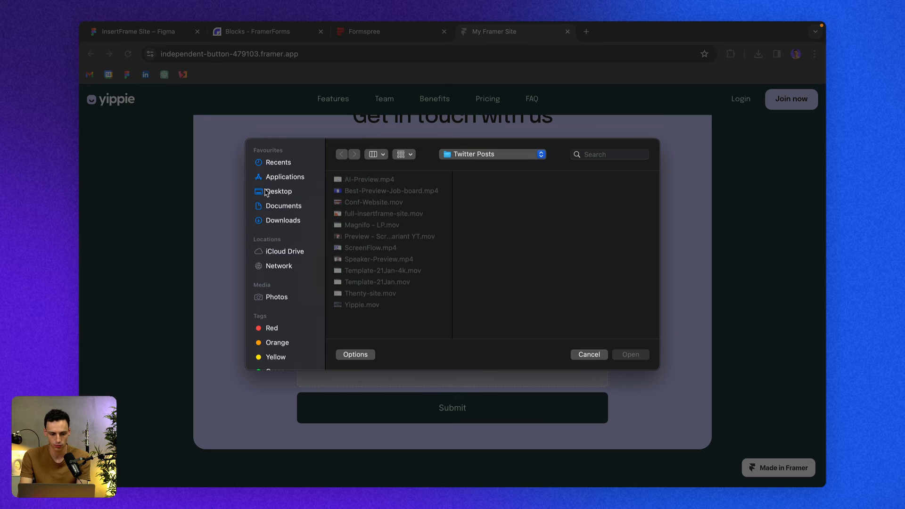
pyautogui.click(596, 158)
pyautogui.write('.png')
pyautogui.press('Return')
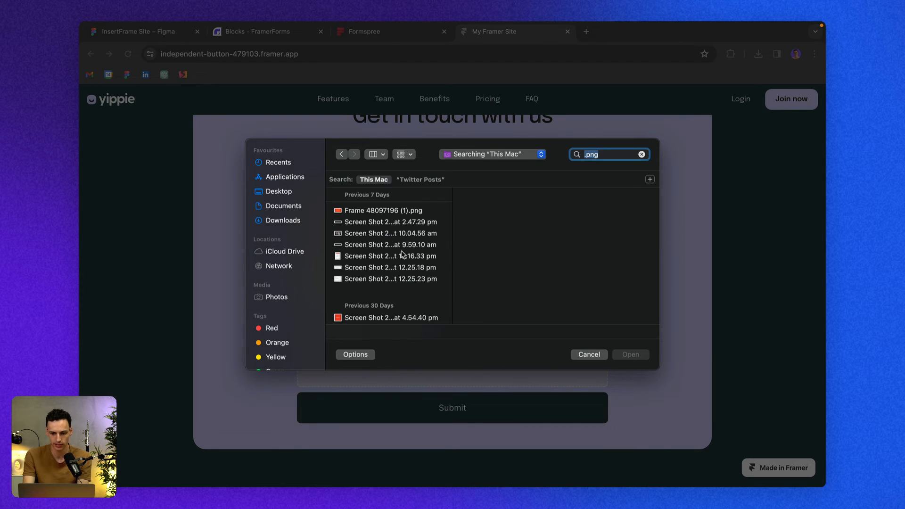
pyautogui.scroll(-1, 405, 276)
pyautogui.click(395, 207)
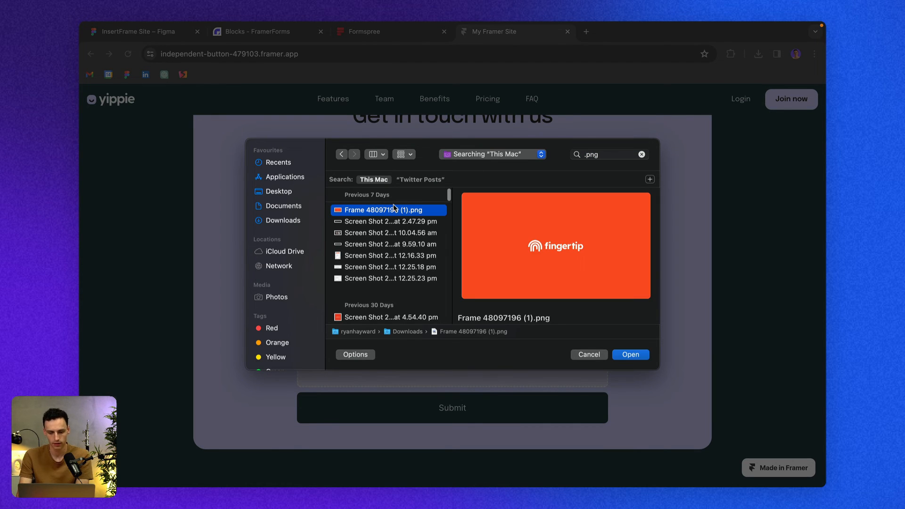
pyautogui.click(639, 355)
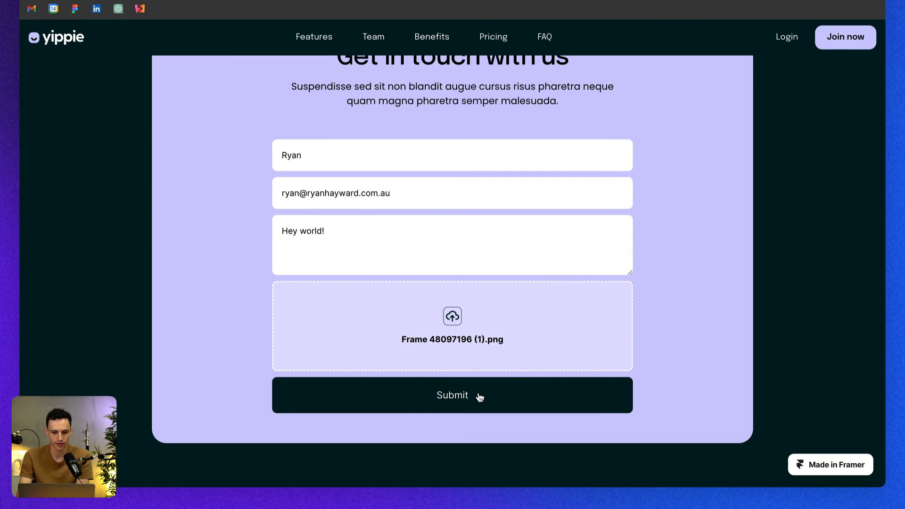
pyautogui.click(480, 397)
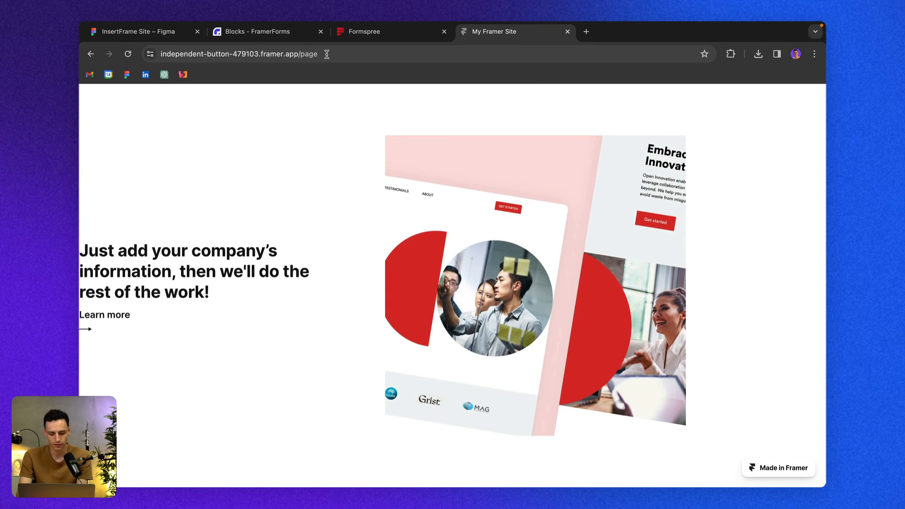
# Reload the Contact form in Formspree and inspect the new submission's details.
pyautogui.click(377, 33)
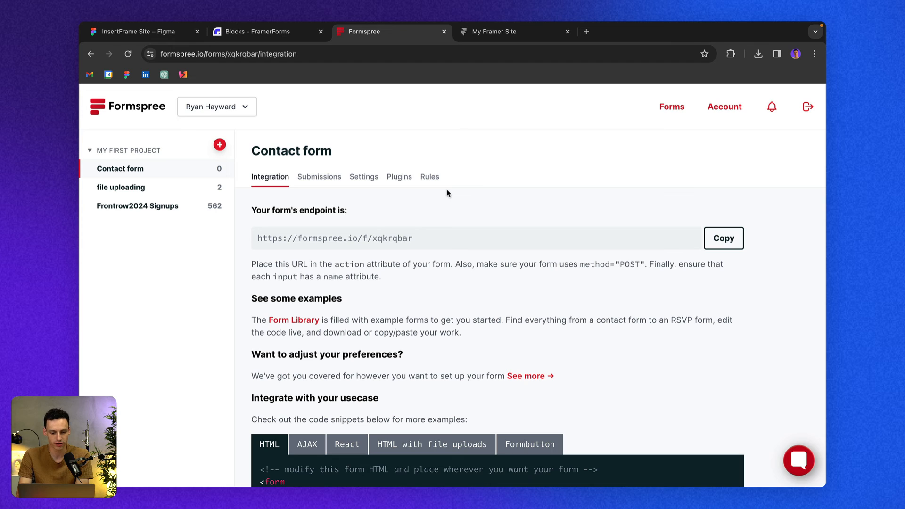
pyautogui.press('super+r')
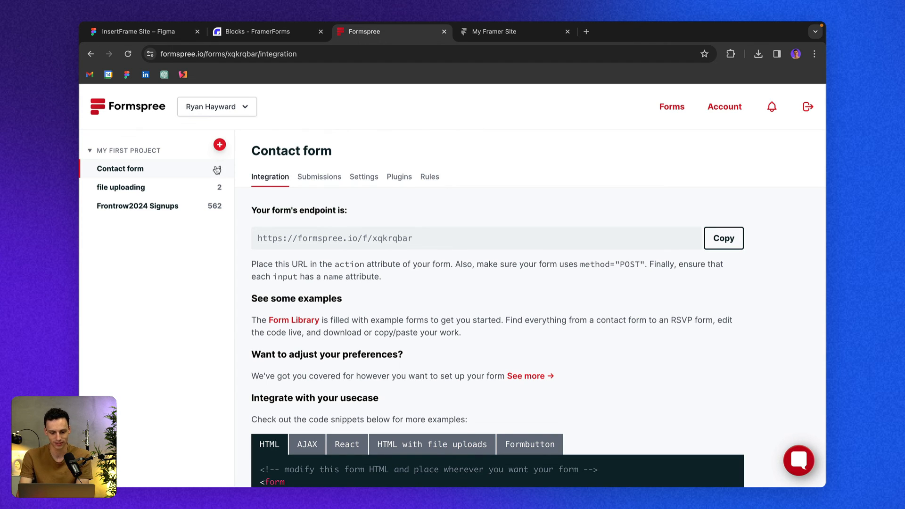
pyautogui.click(330, 184)
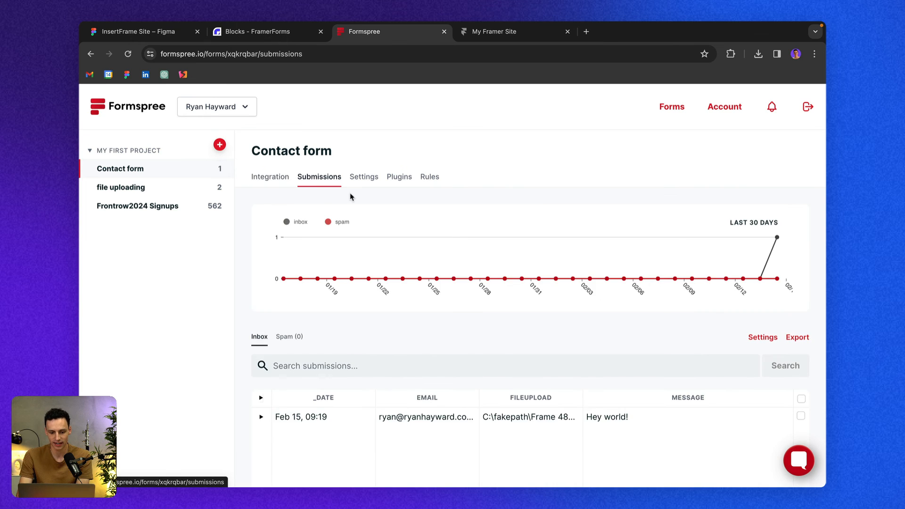
pyautogui.scroll(-1, 464, 280)
pyautogui.scroll(-4, 464, 279)
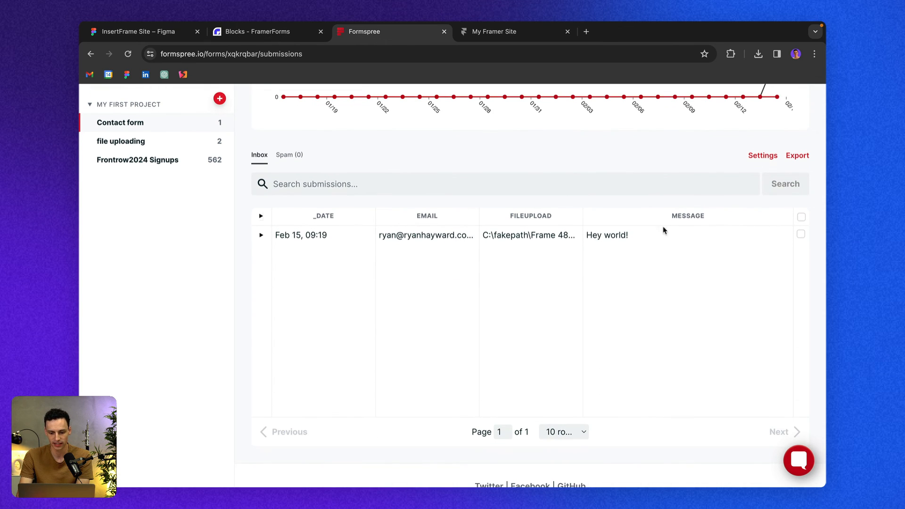
pyautogui.doubleClick(491, 236)
pyautogui.click(549, 238)
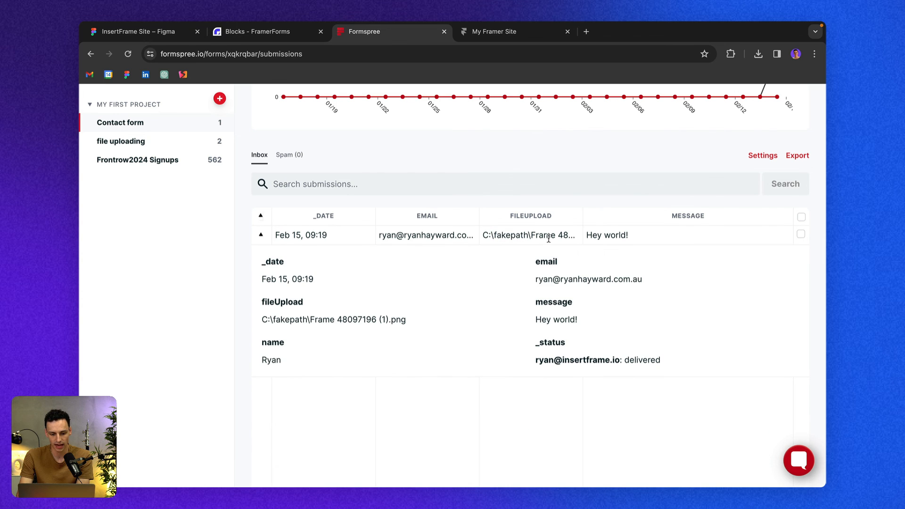
pyautogui.scroll(5, 423, 287)
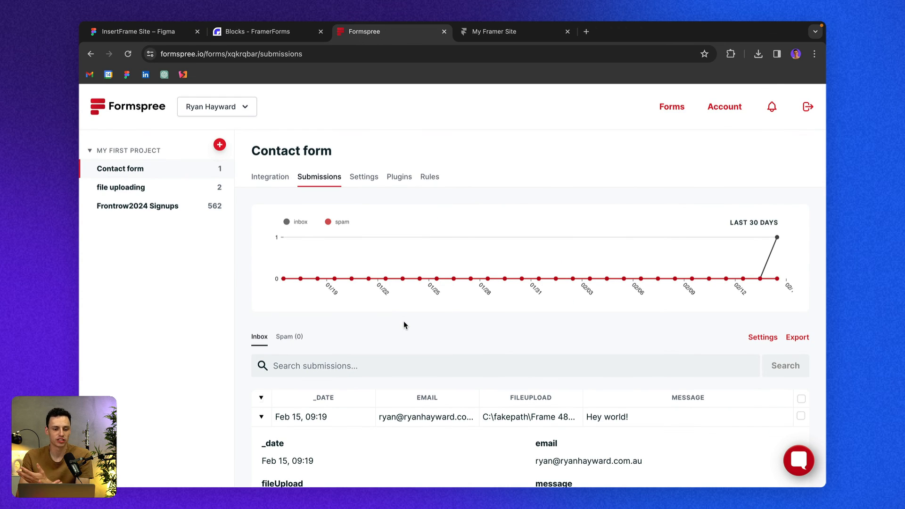